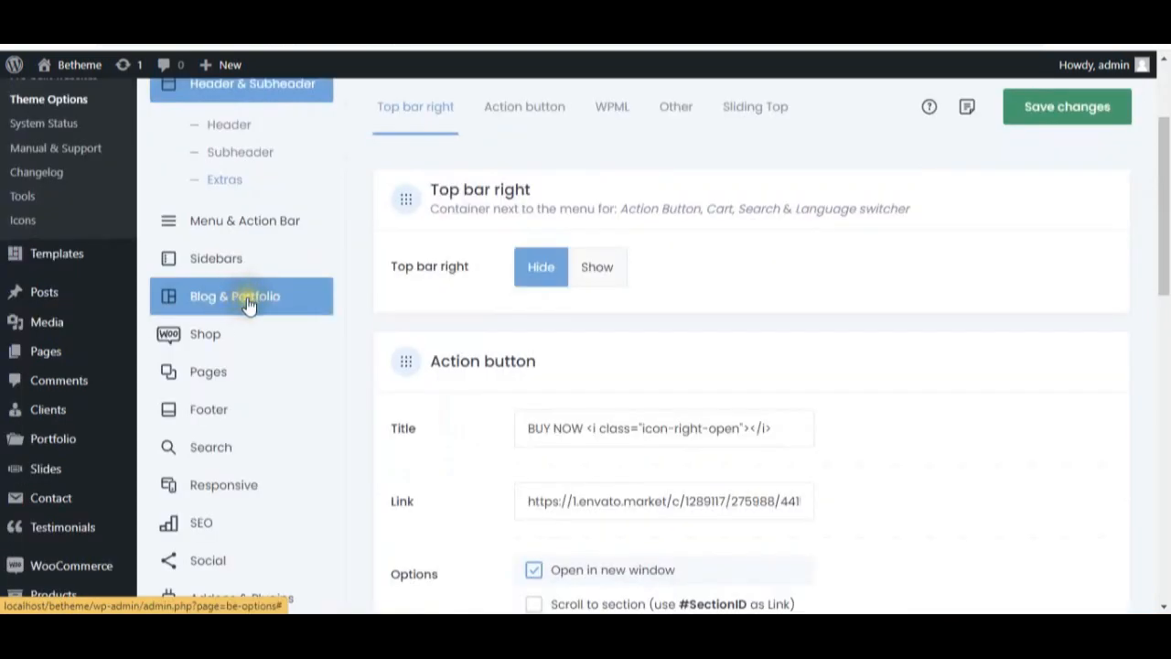
- Open the general Blog & Portfolio theme options and set the pagination type to All pages
left_click(247, 302)
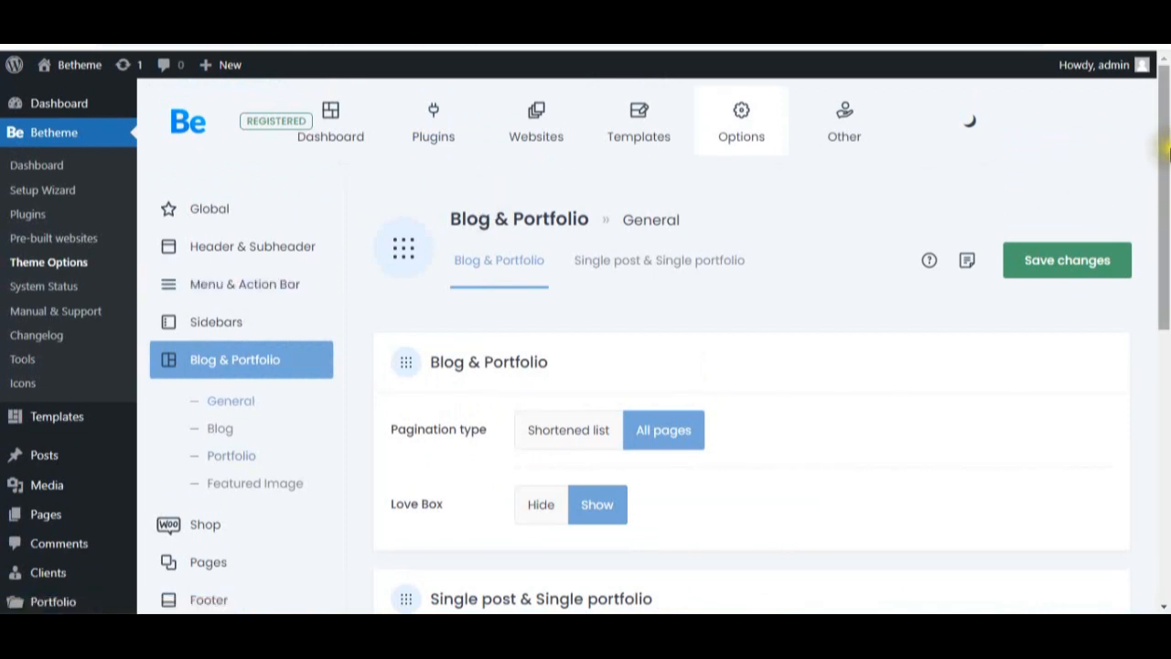
left_click_drag(1166, 156, 1166, 216)
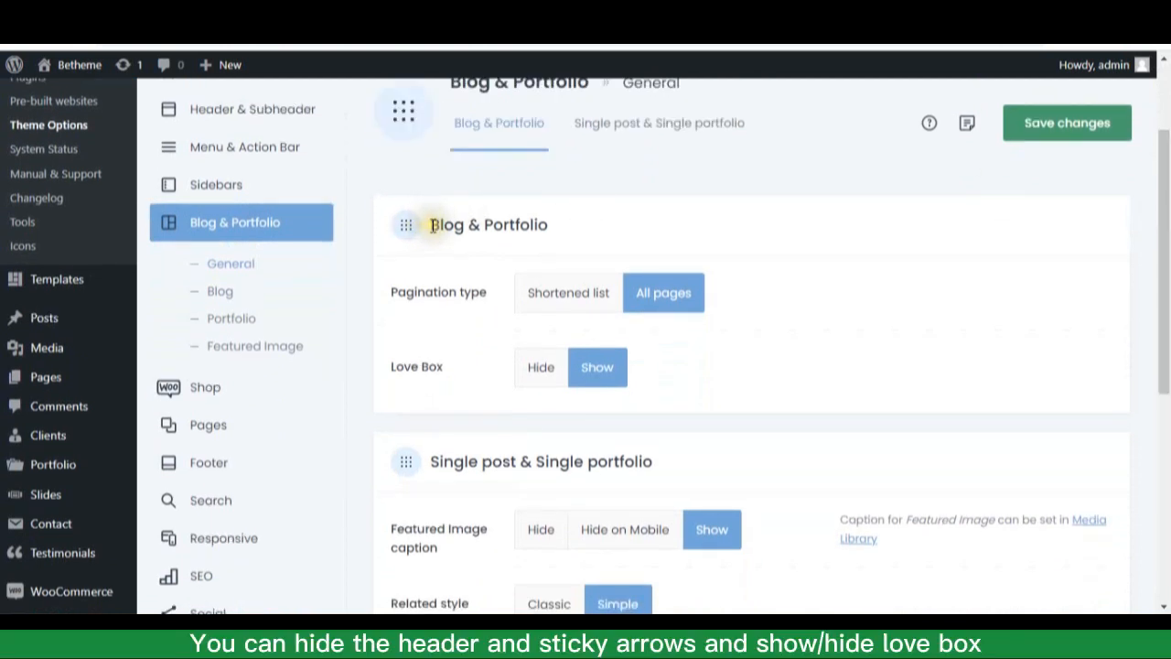
left_click_drag(433, 225, 545, 227)
left_click(606, 228)
left_click(647, 291)
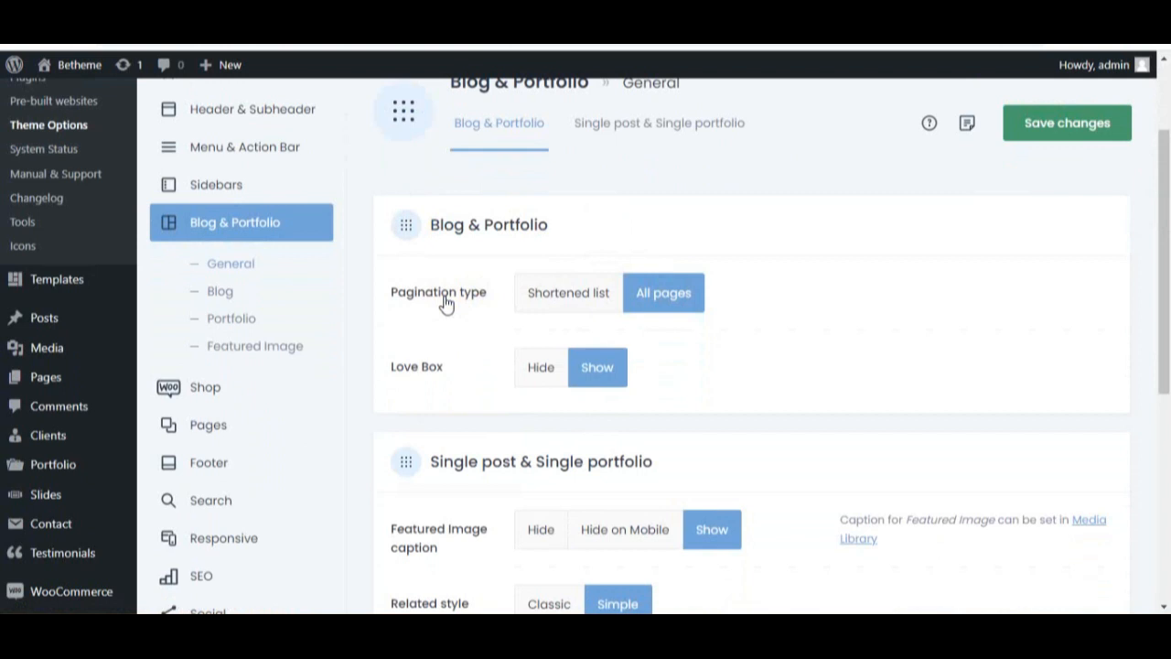
left_click(583, 305)
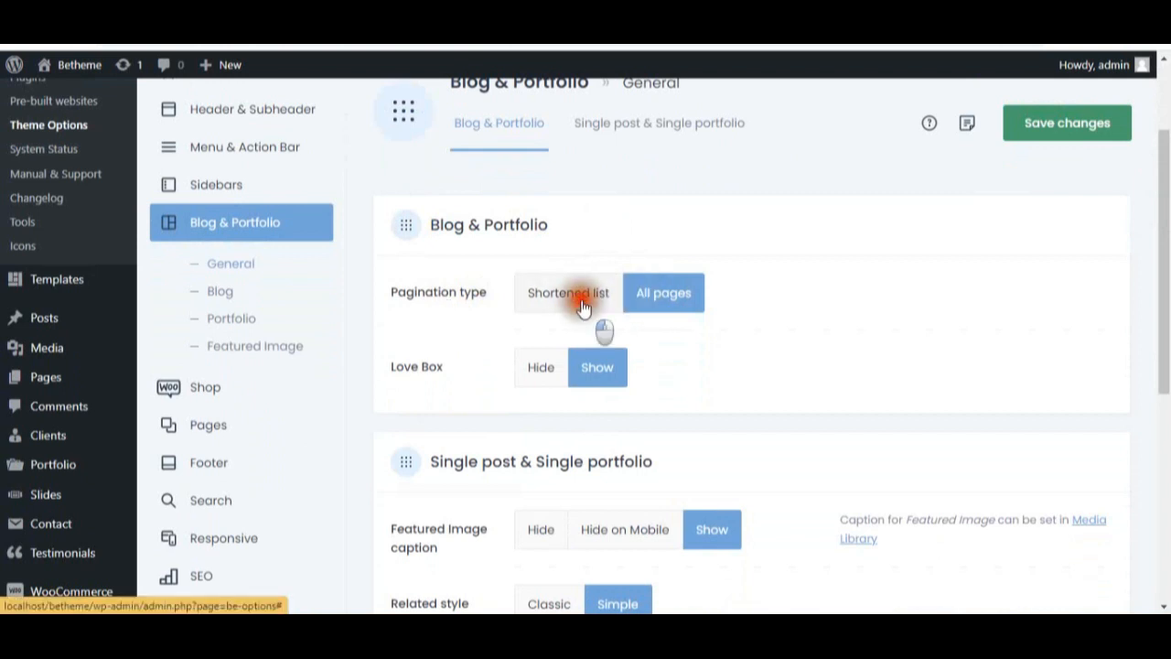
left_click(666, 294)
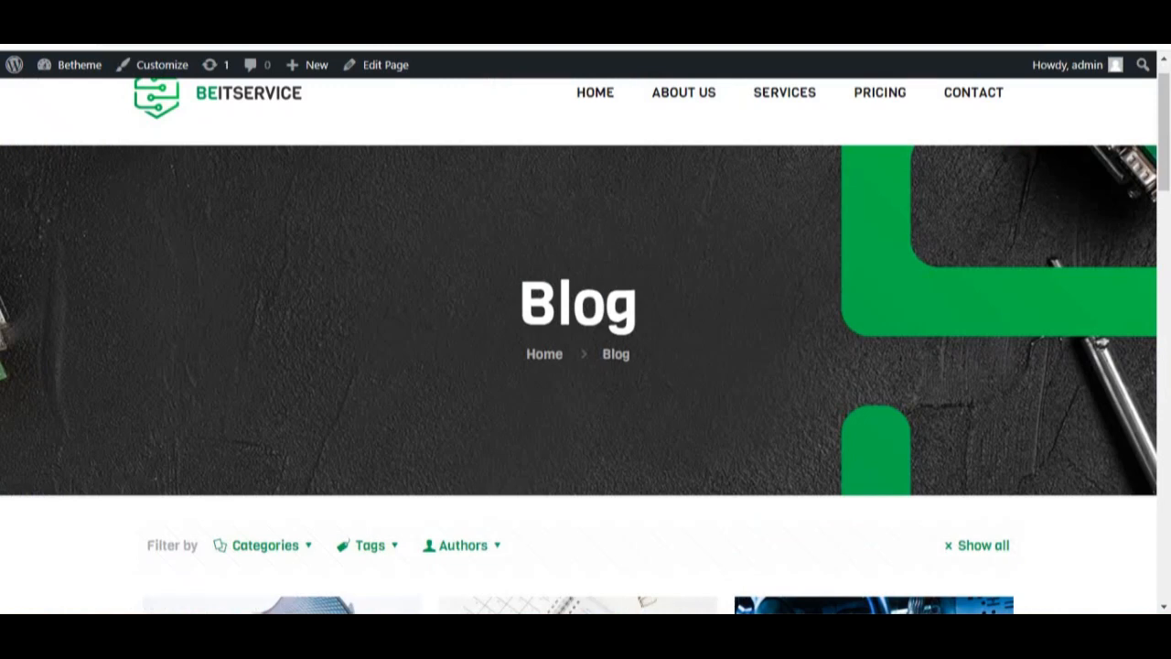
- Open the "Vivamus magna" post from the site's blog page and examine its navigation arrows, share links and love box
scroll(1061, 201, "down", 3)
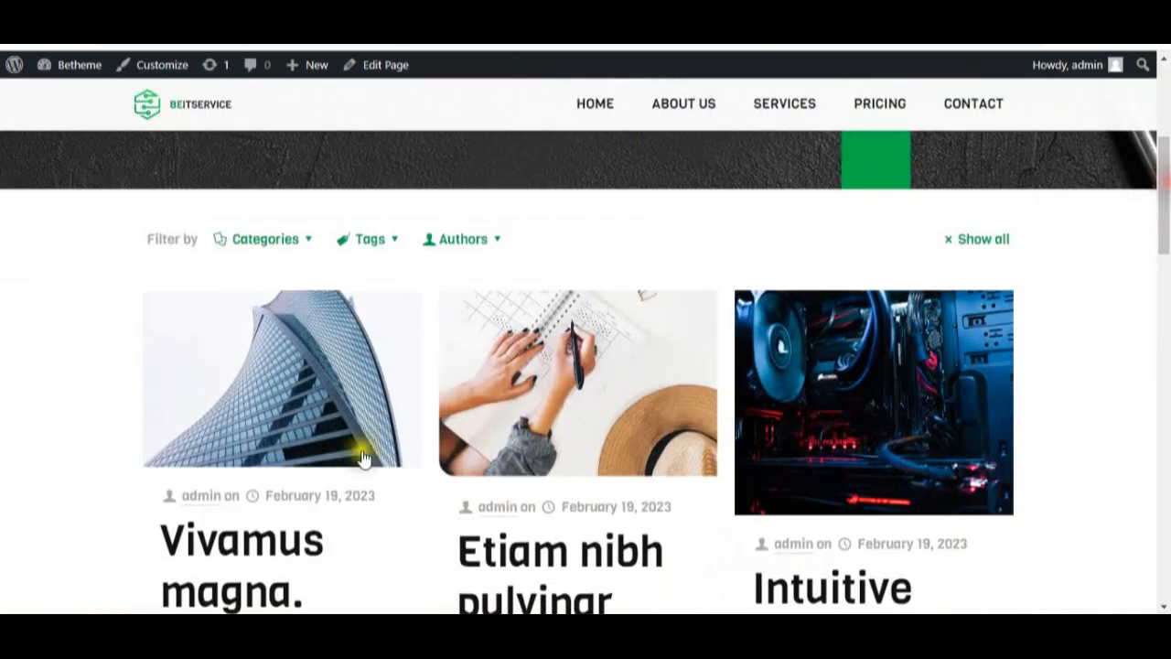
left_click(242, 549)
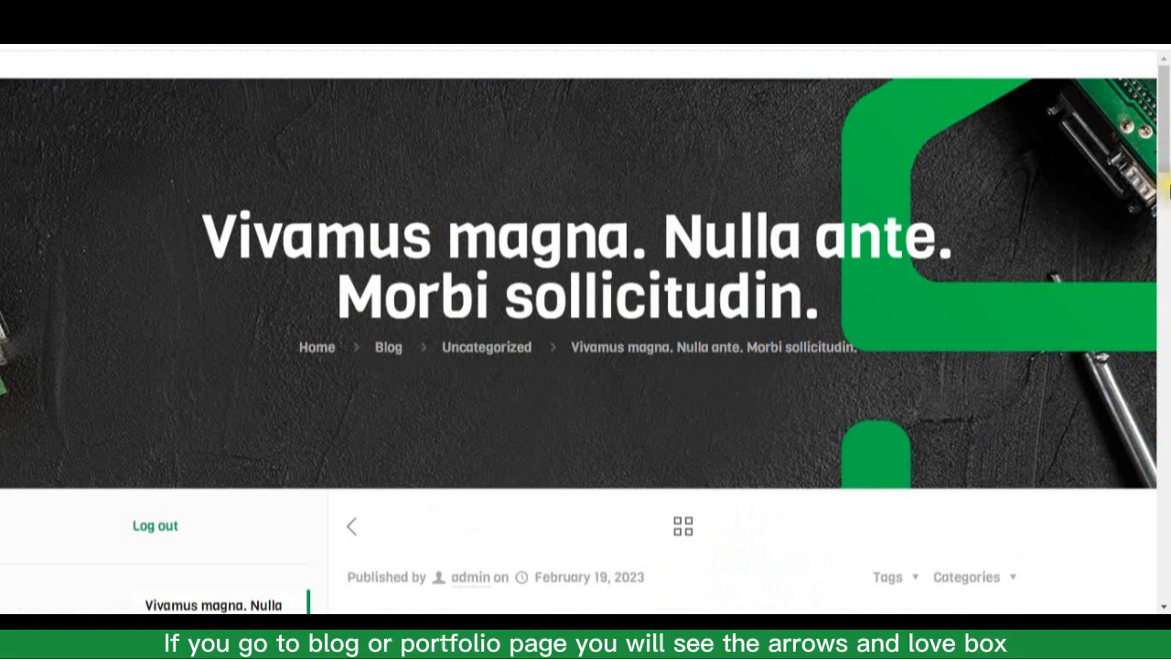
scroll(1167, 188, "down", 5)
left_click(353, 309)
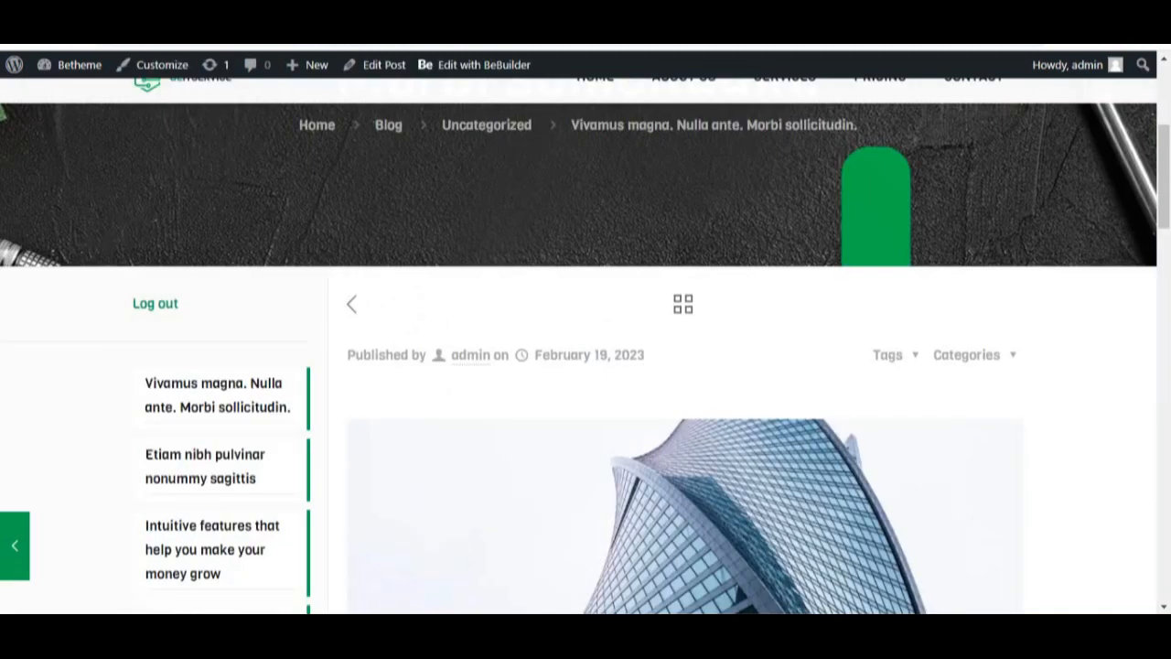
left_click_drag(1166, 182, 1161, 328)
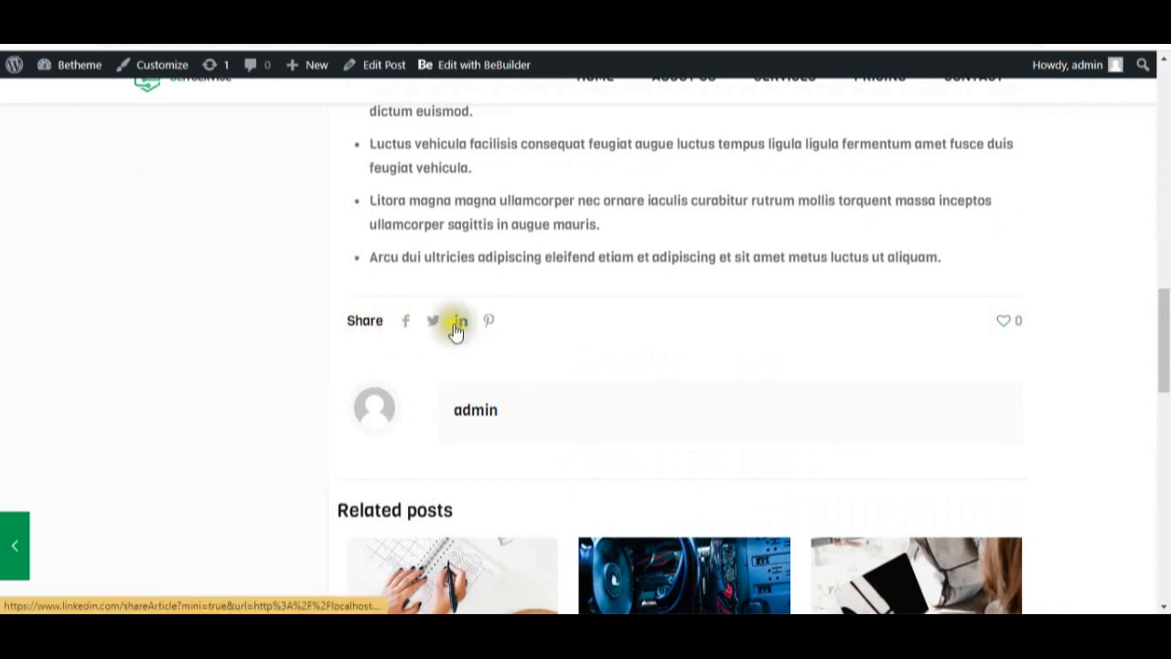
left_click(1004, 325)
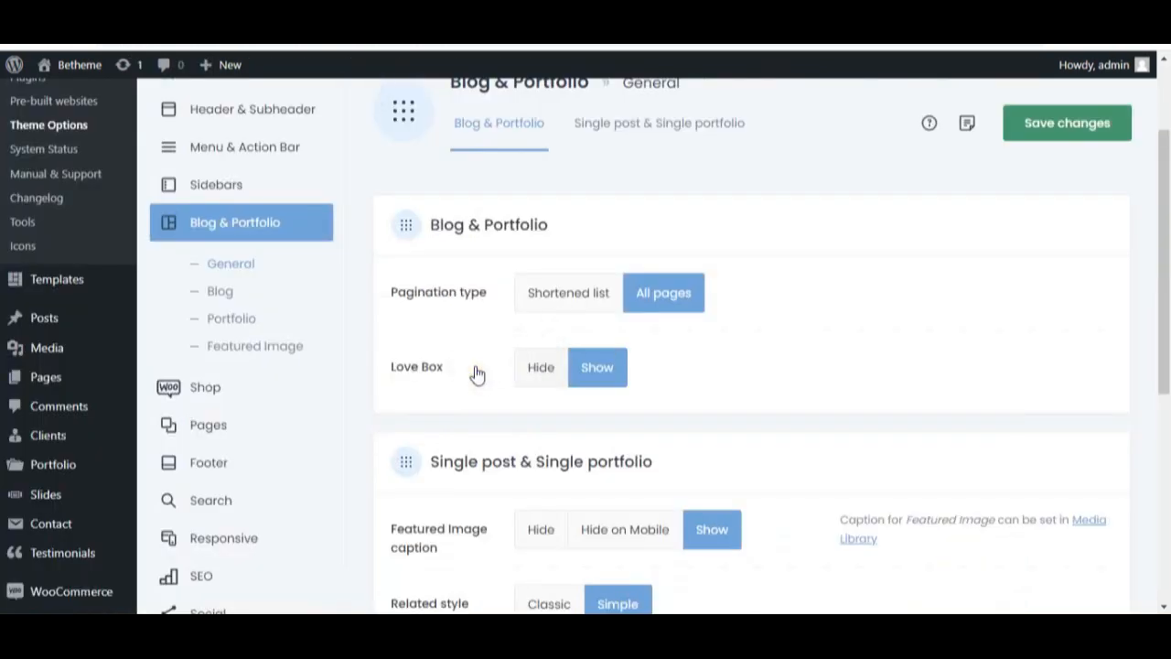
- Set the featured image caption to Hide for single posts and portfolios, and check the post page
left_click_drag(1168, 188, 1162, 305)
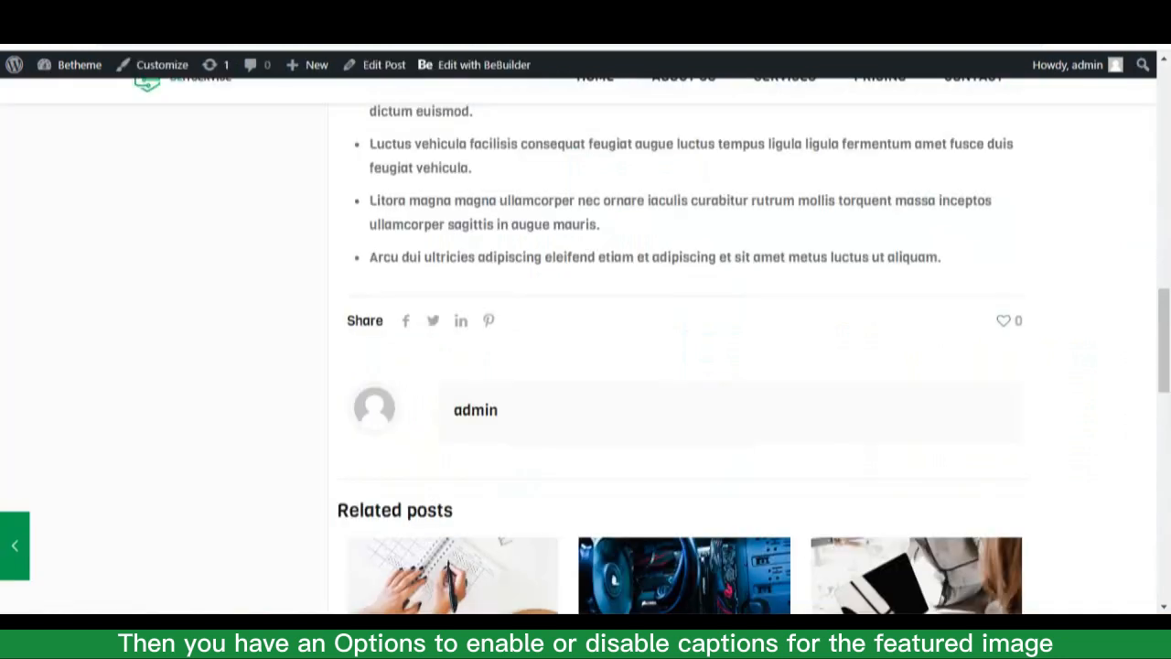
left_click(1162, 244)
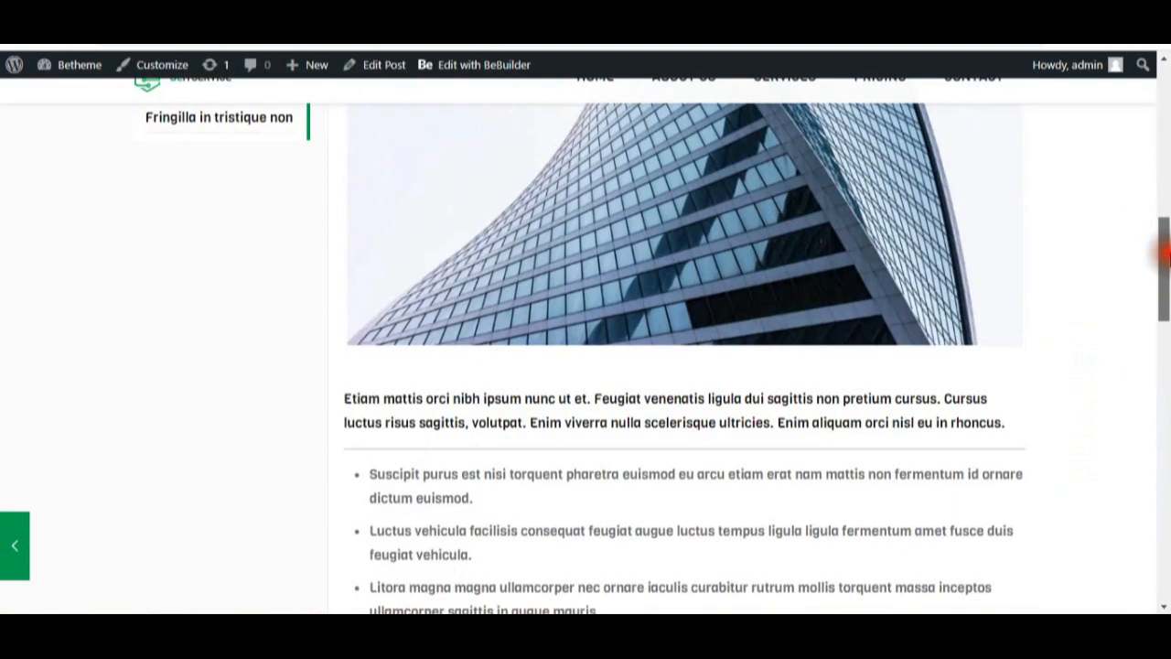
mouse_move(1161, 243)
left_mouse_down()
mouse_move(1158, 196)
mouse_move(1154, 241)
left_mouse_up()
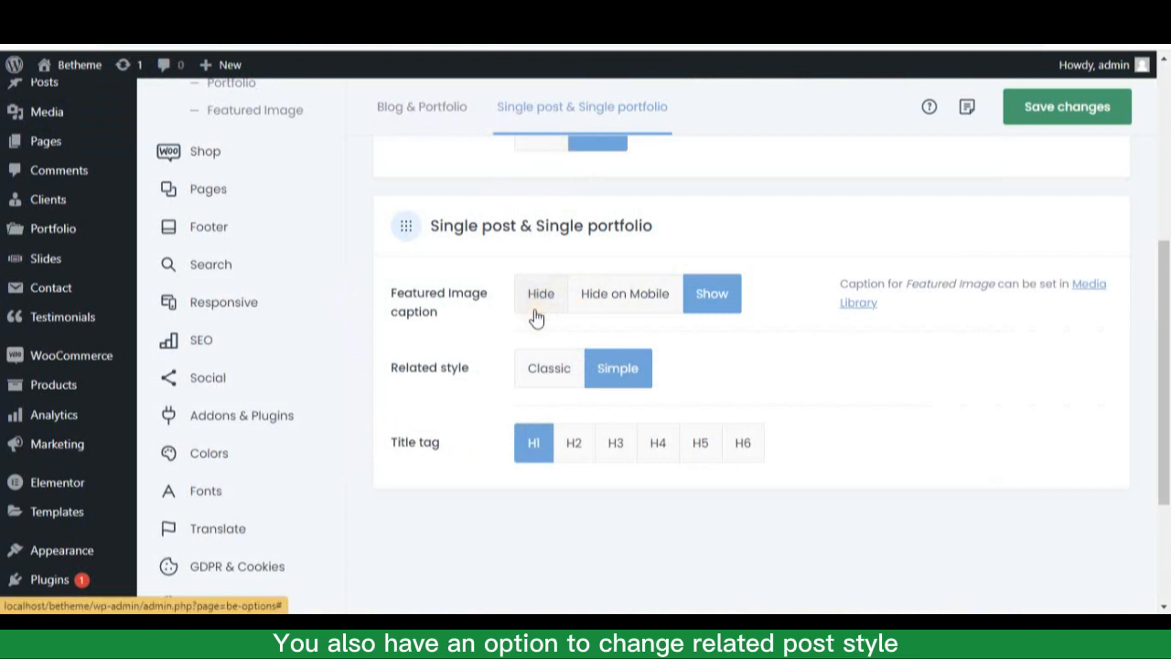
left_click(536, 311)
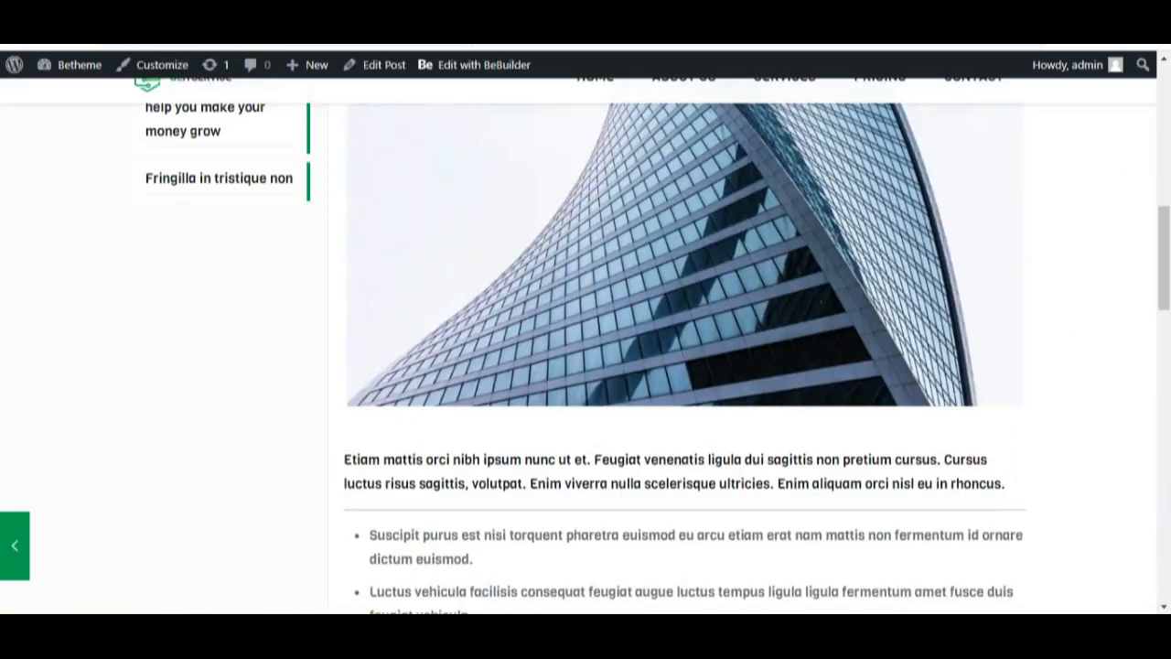
left_click_drag(1163, 275, 1163, 416)
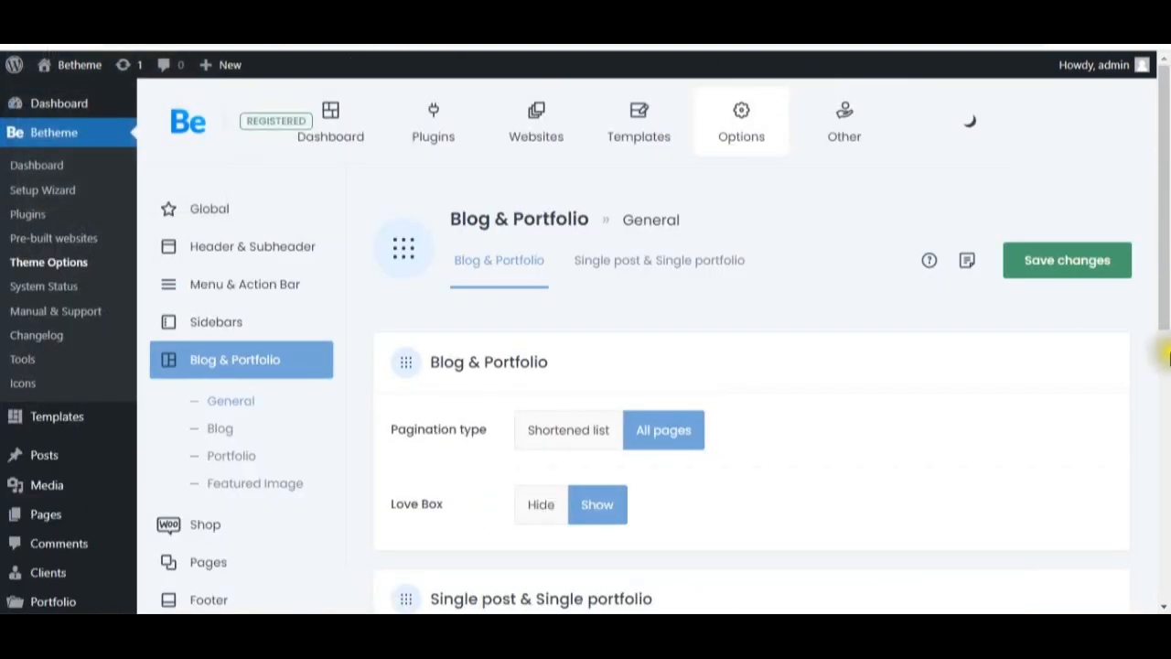
- Open the Blog subsection of the theme options and choose the one-column Classic layout for the main blog page
left_click_drag(1163, 98, 1165, 143)
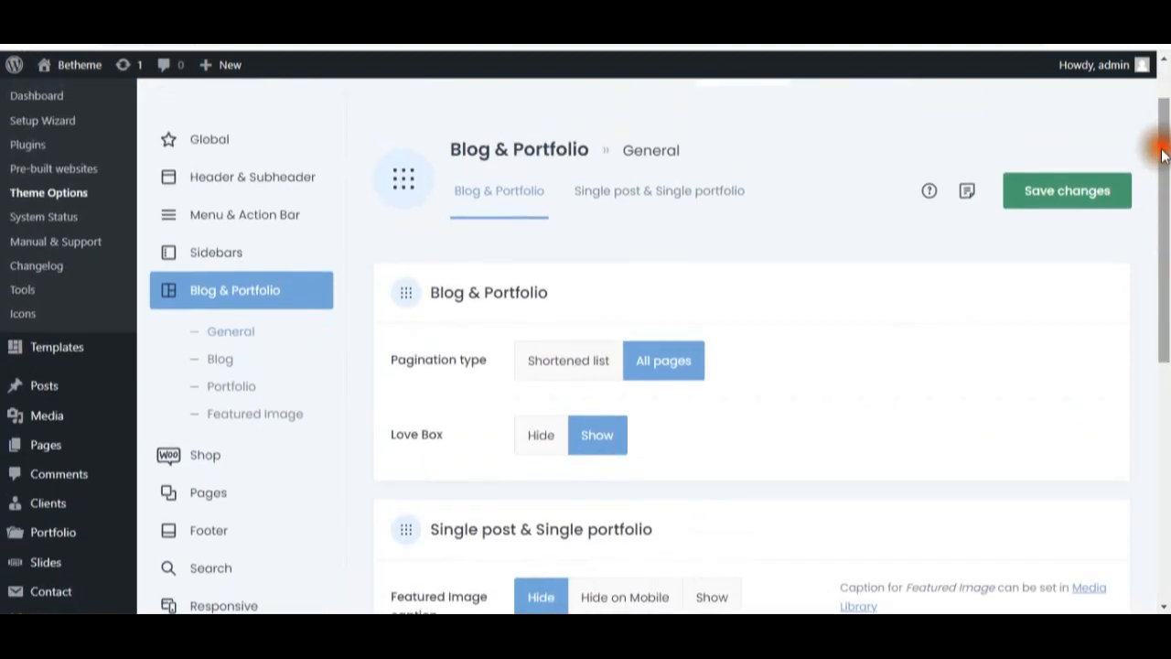
left_click(213, 361)
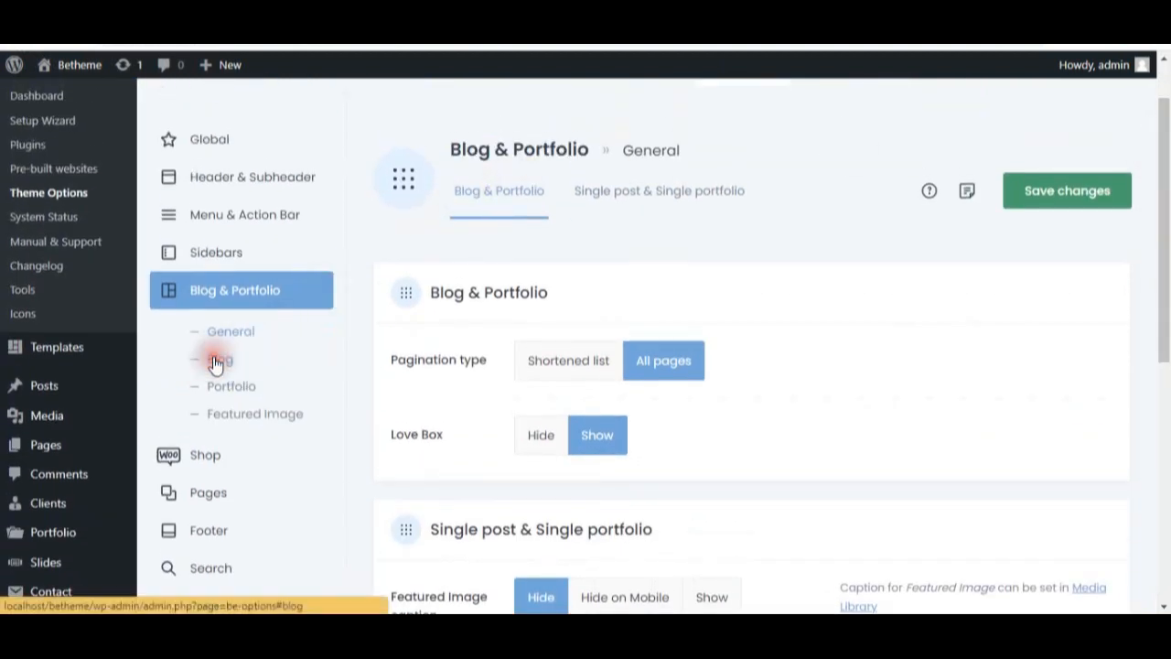
mouse_move(1166, 119)
left_mouse_down()
mouse_move(1165, 142)
mouse_move(1163, 128)
left_mouse_up()
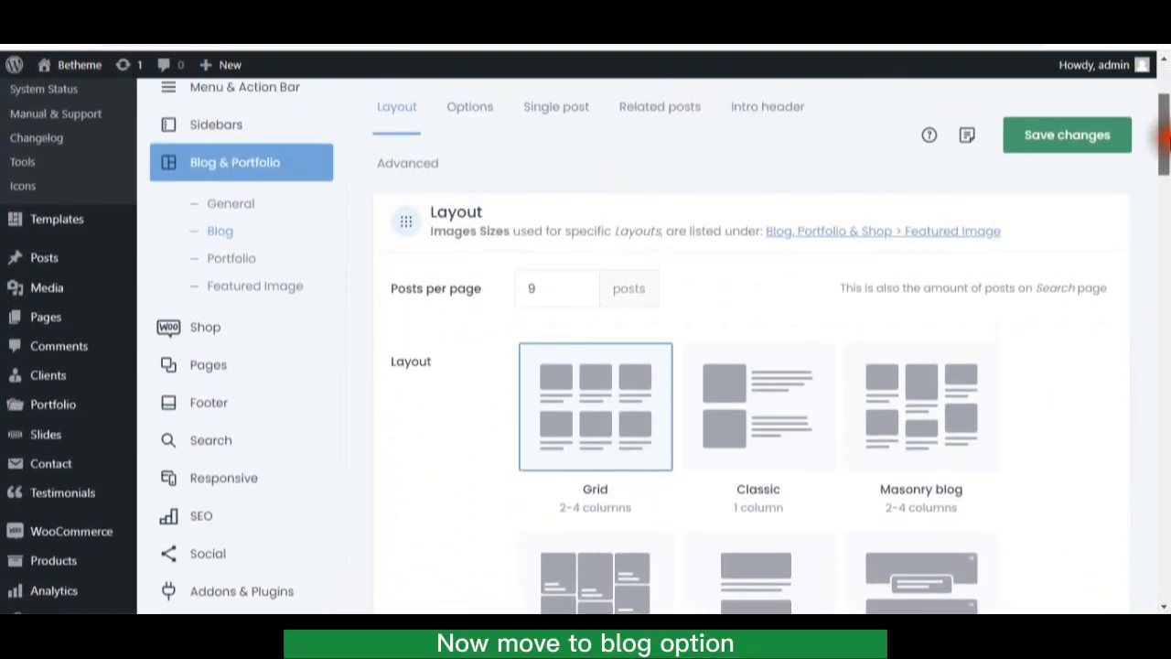
left_click(538, 287)
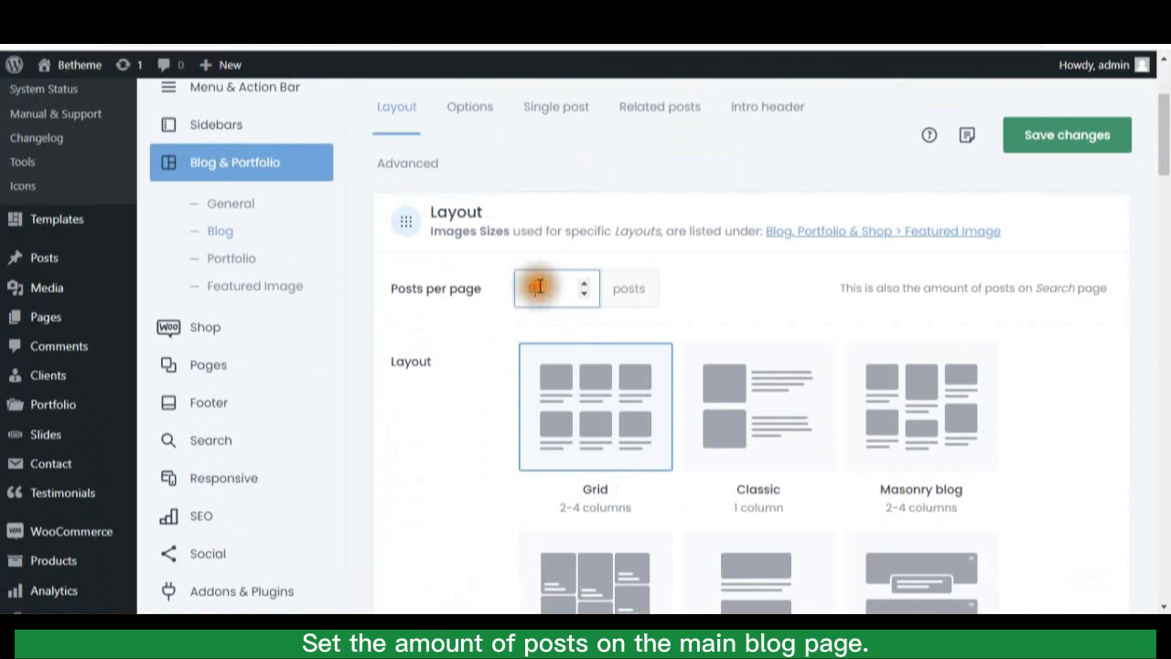
left_click_drag(1163, 163, 1164, 133)
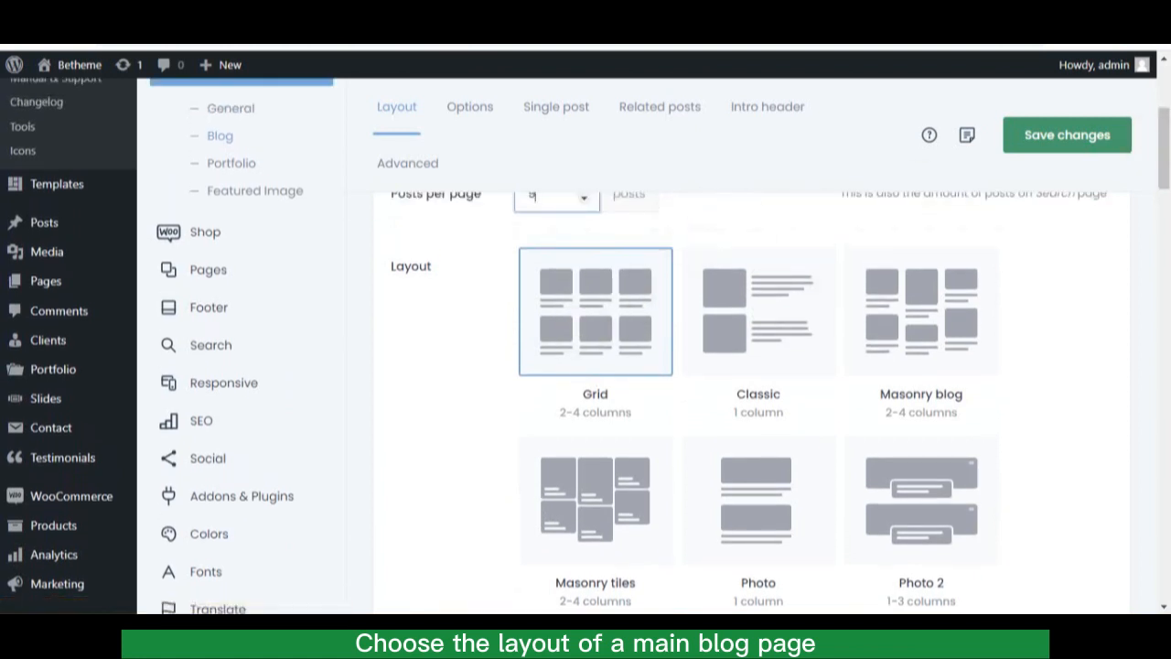
left_click(745, 326)
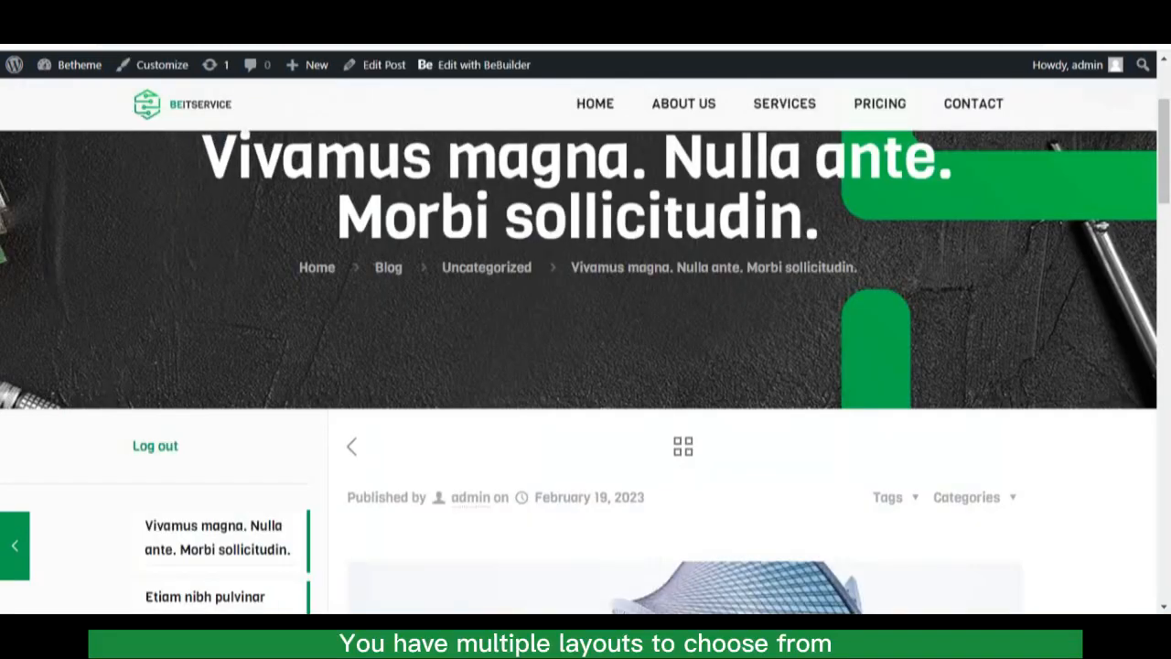
- Return from the single post to the site's main blog page and review its post layout
left_click_drag(1167, 150, 1167, 186)
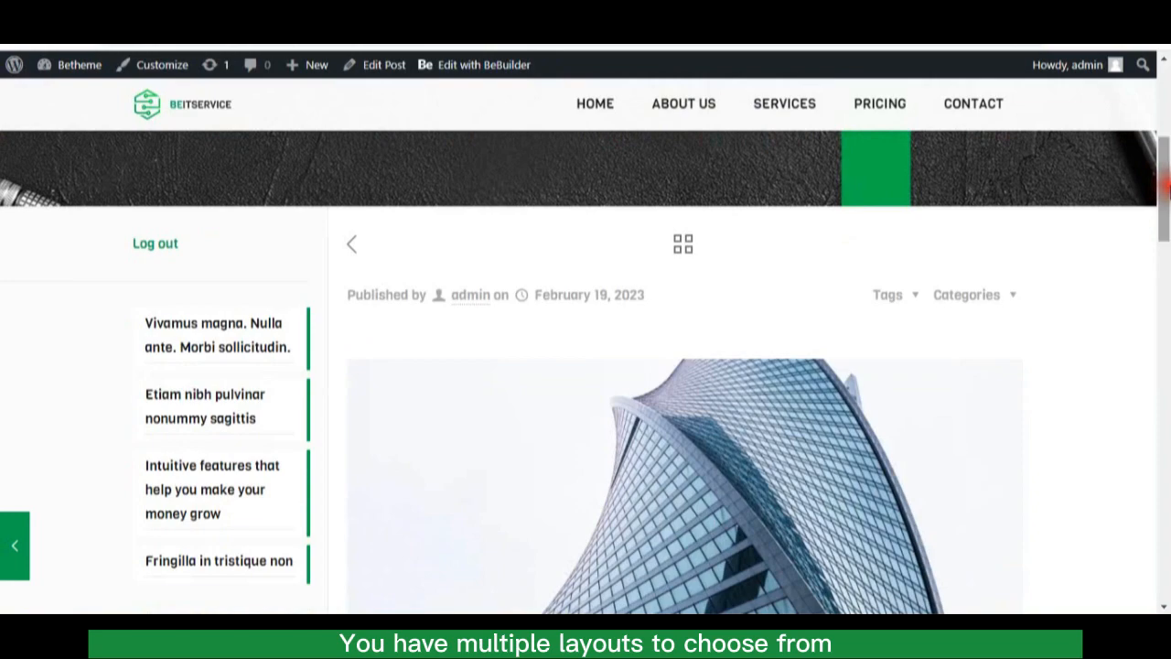
left_click(348, 245)
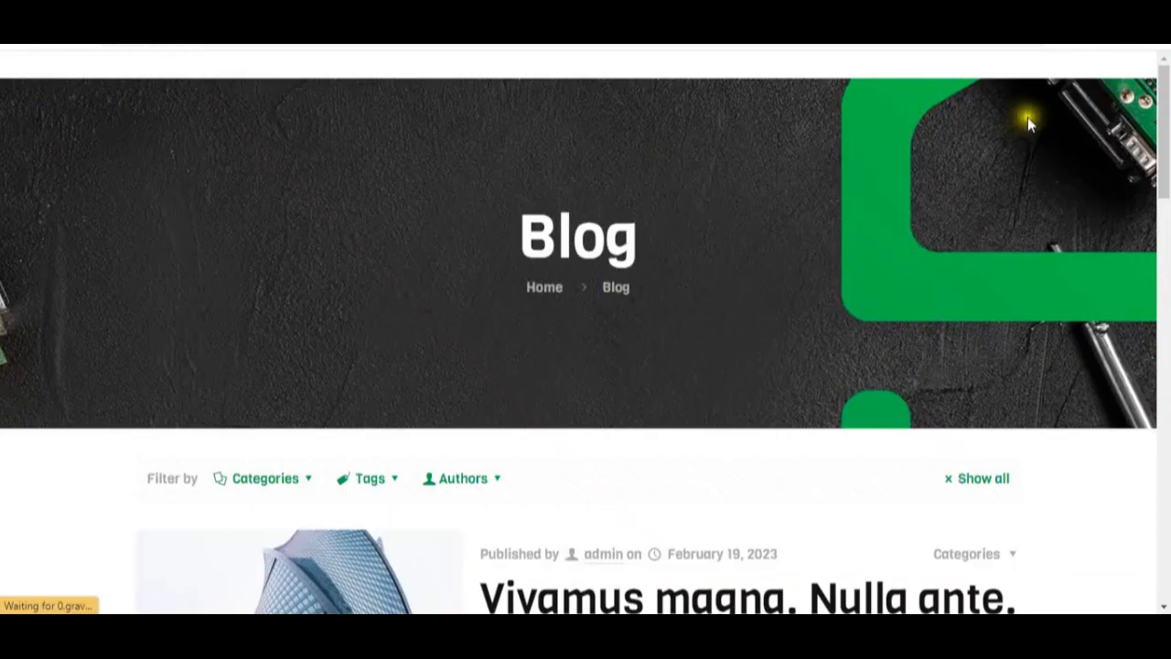
left_click_drag(1163, 114, 1157, 181)
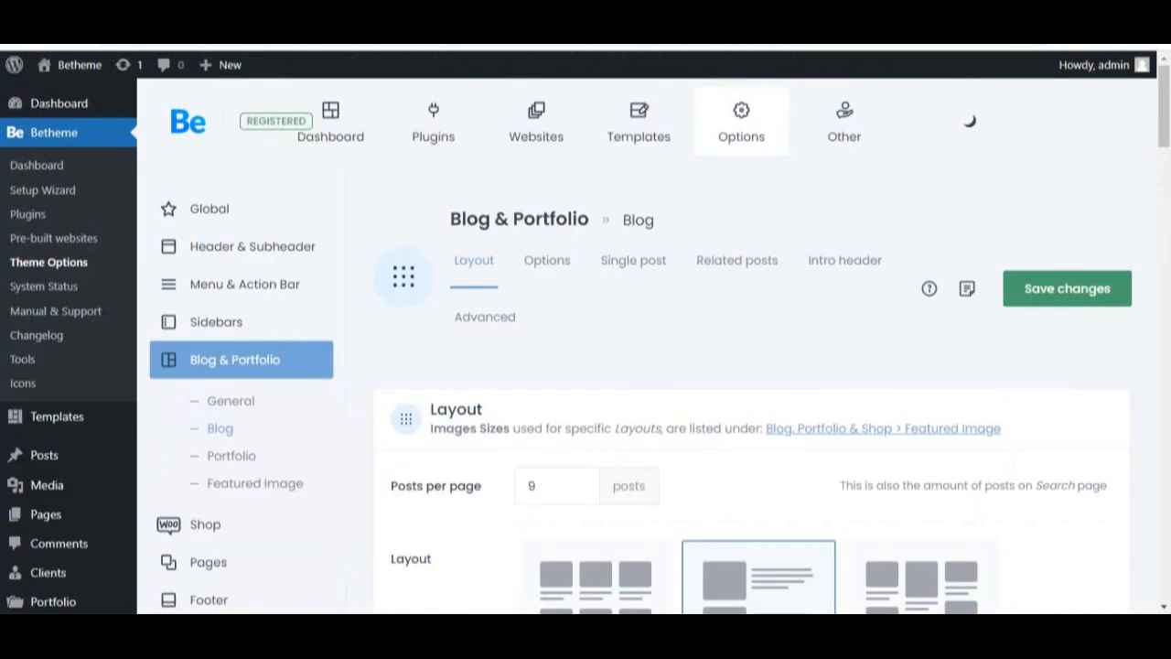
- Assign the page named Blog as the blog page in the Blog options
left_click_drag(1163, 123, 1163, 250)
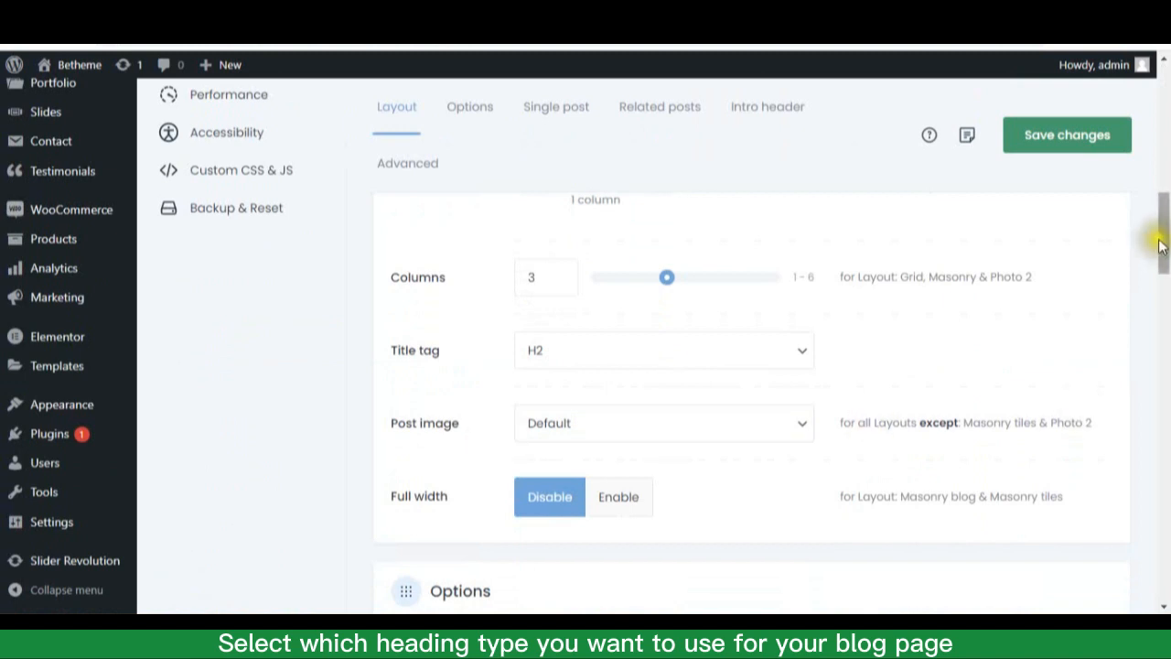
scroll(1158, 251, "down", 2)
scroll(1164, 247, "down", 2)
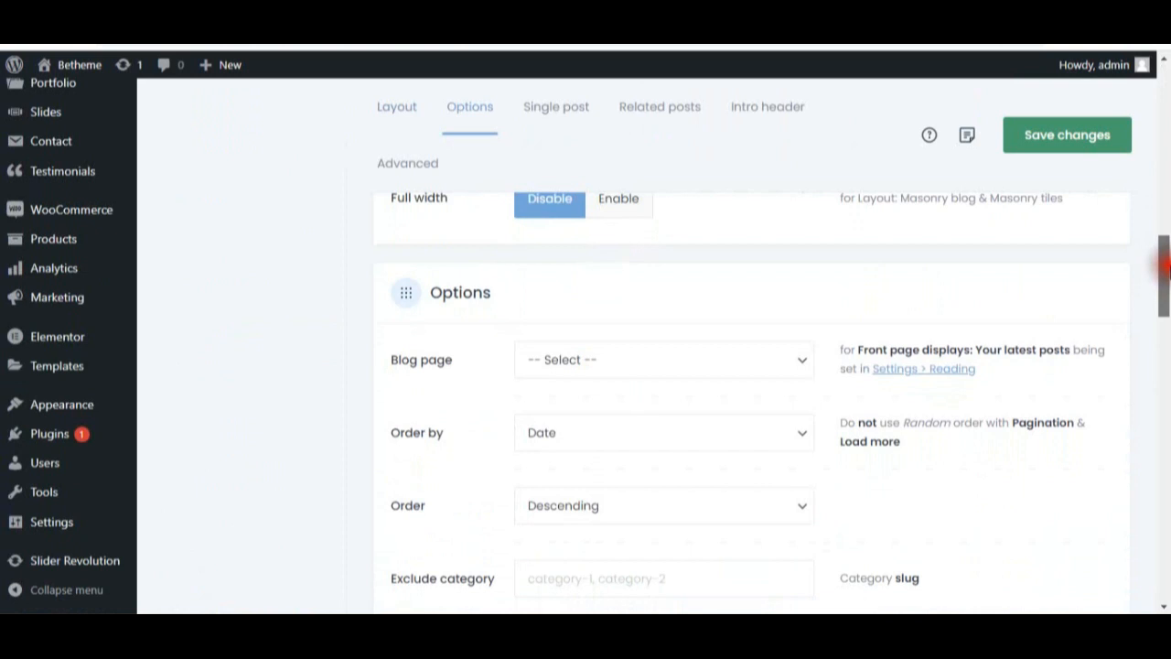
scroll(1163, 270, "down", 2)
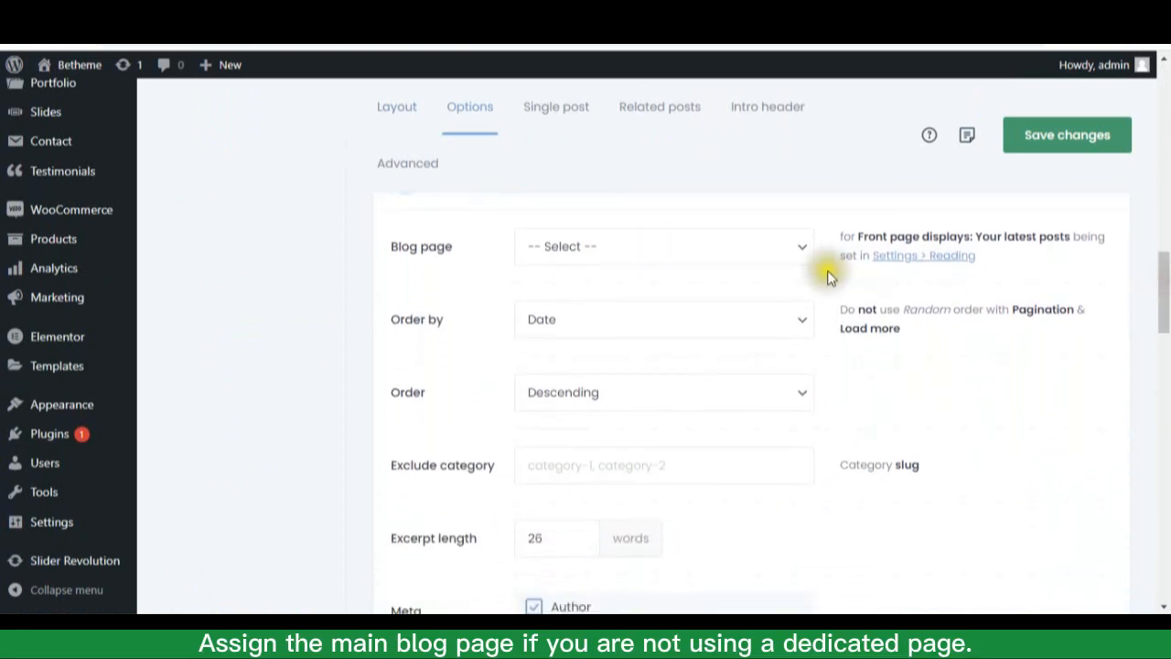
left_click(801, 249)
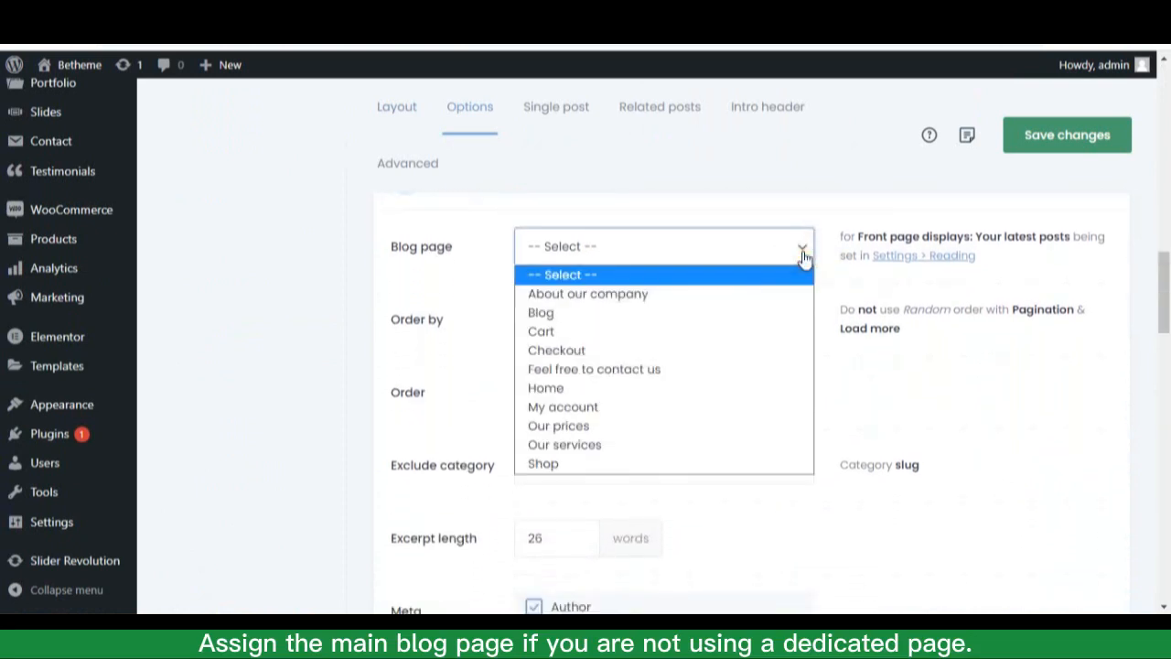
left_click(613, 315)
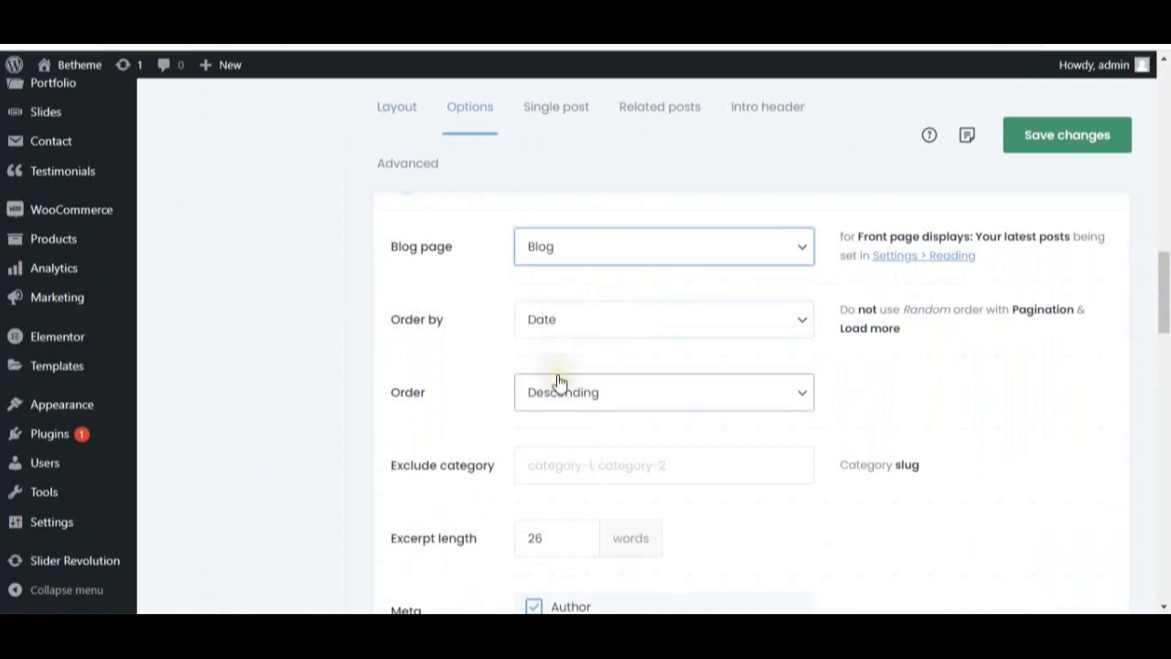
- Check the filter bar on the blog page, turn off the Author meta option and set the blog Filters option to Hide
scroll(1164, 307, "down", 1)
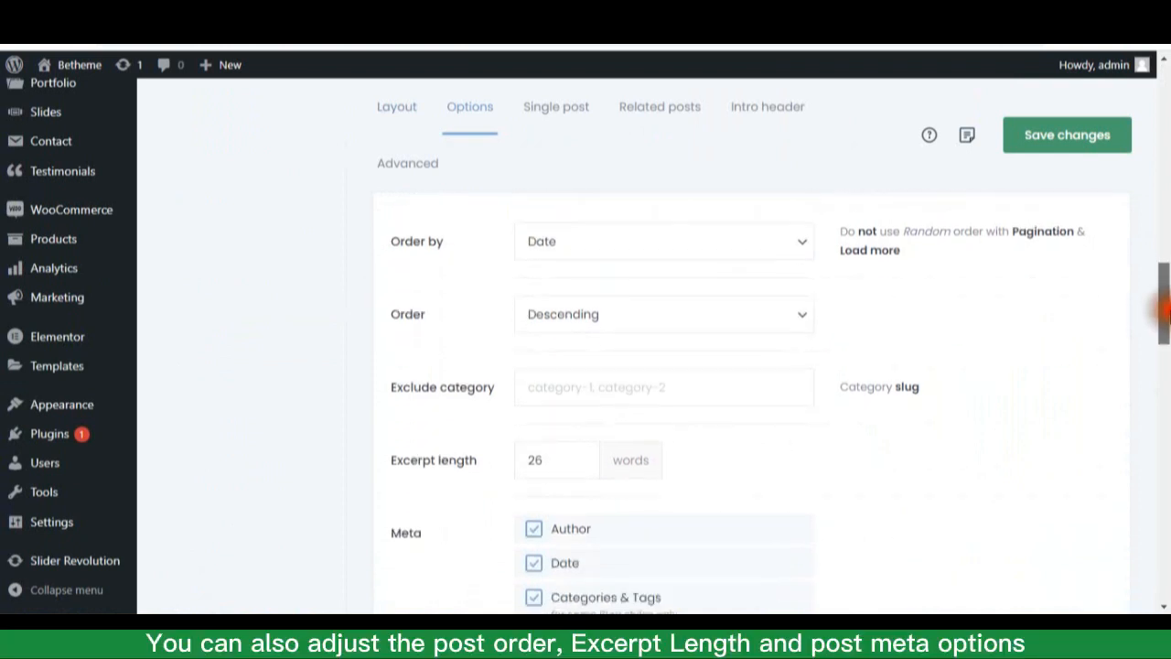
left_click_drag(1164, 307, 1163, 334)
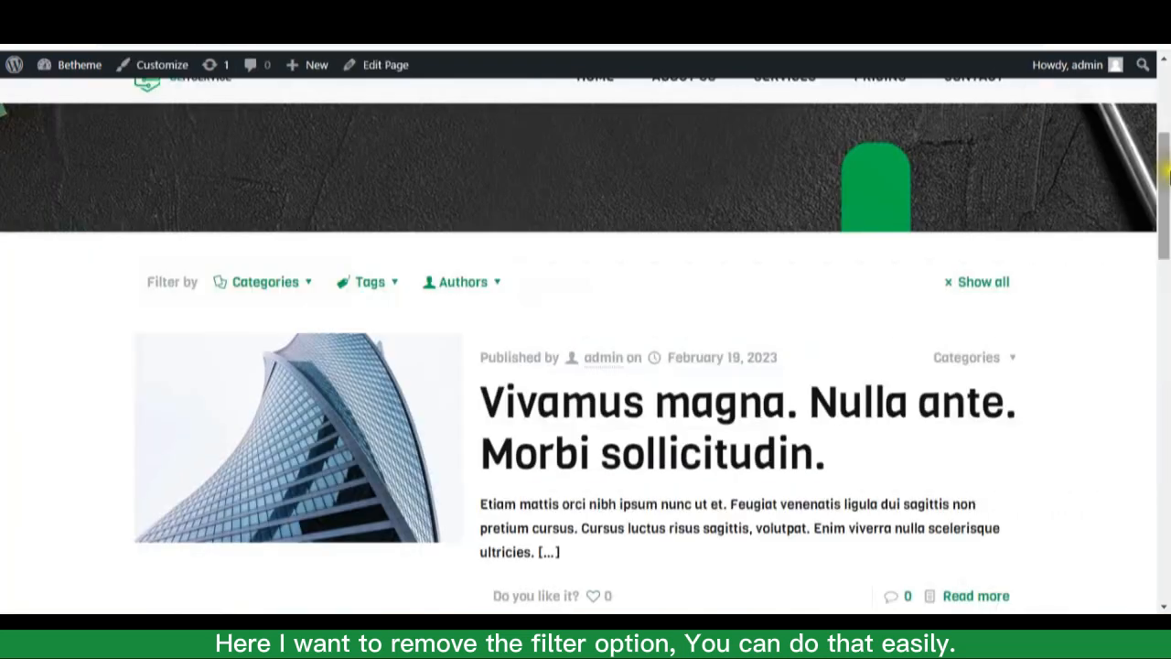
scroll(1163, 175, "down", 1)
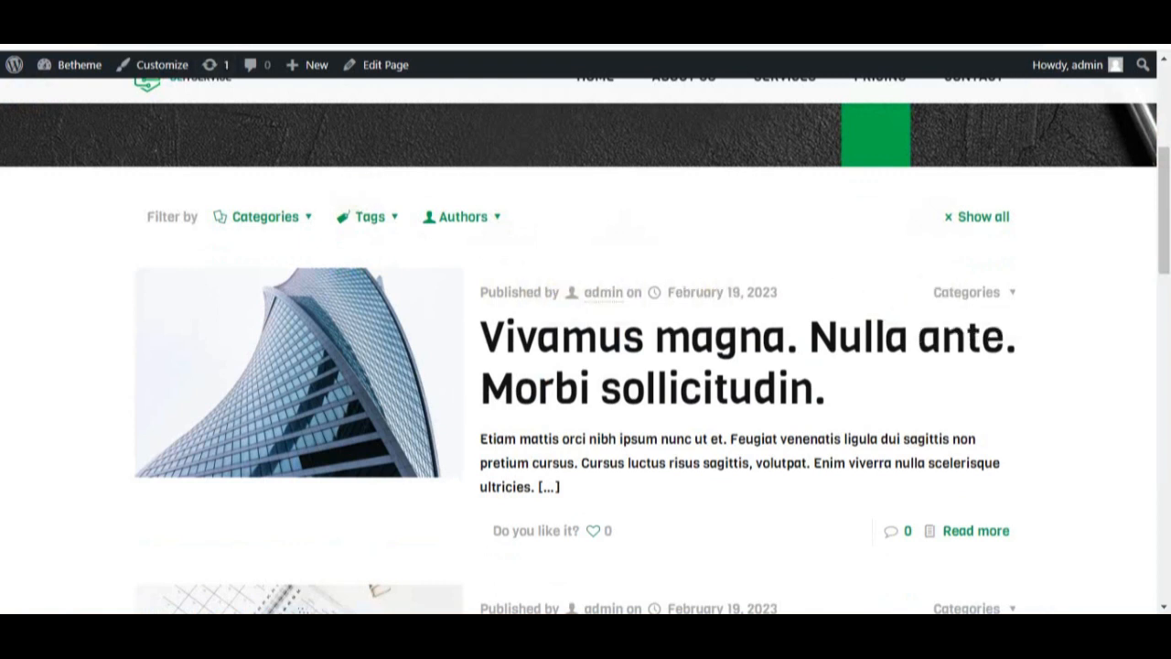
left_click(110, 44)
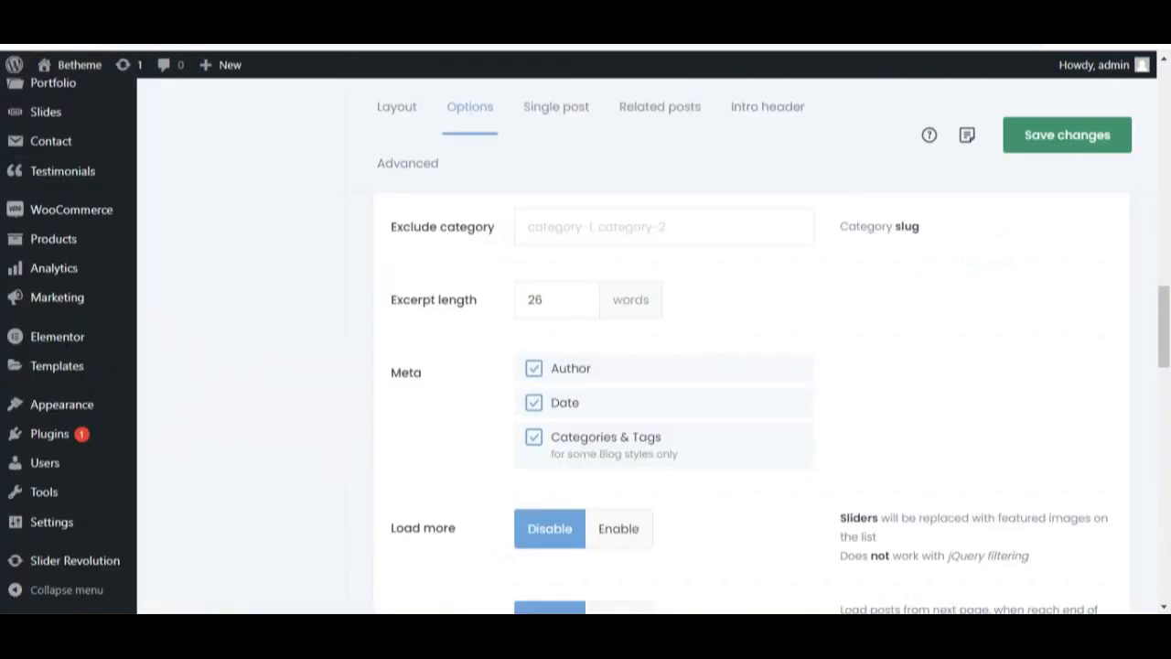
left_click(534, 370)
left_click_drag(1164, 315, 1163, 372)
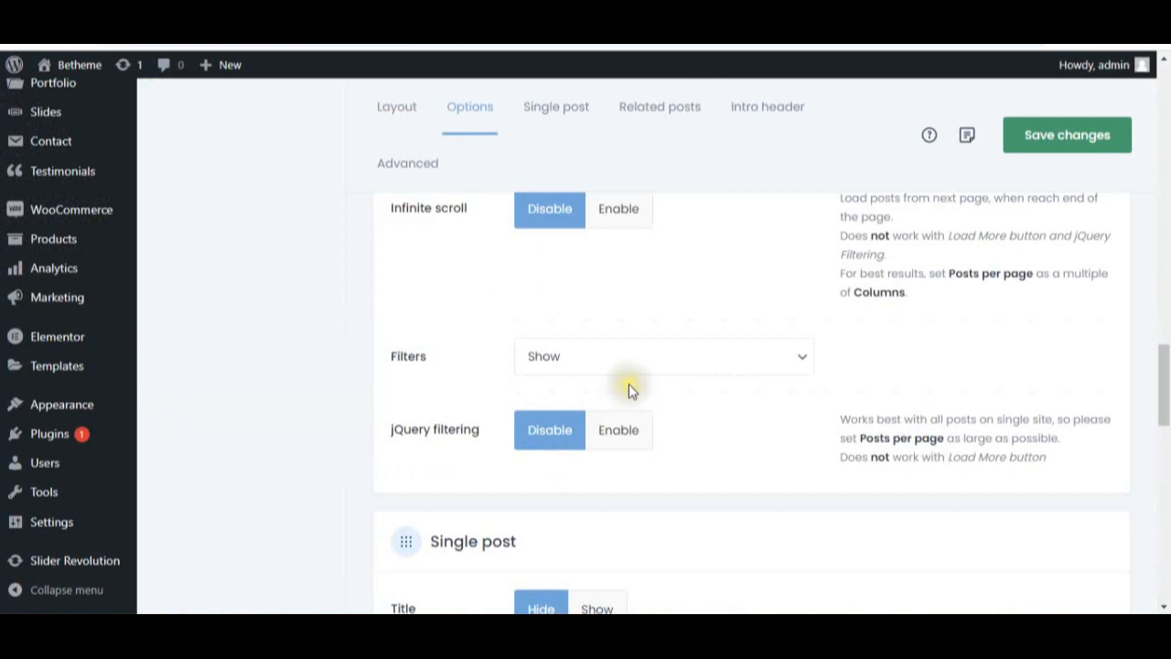
left_click(628, 365)
left_click(565, 460)
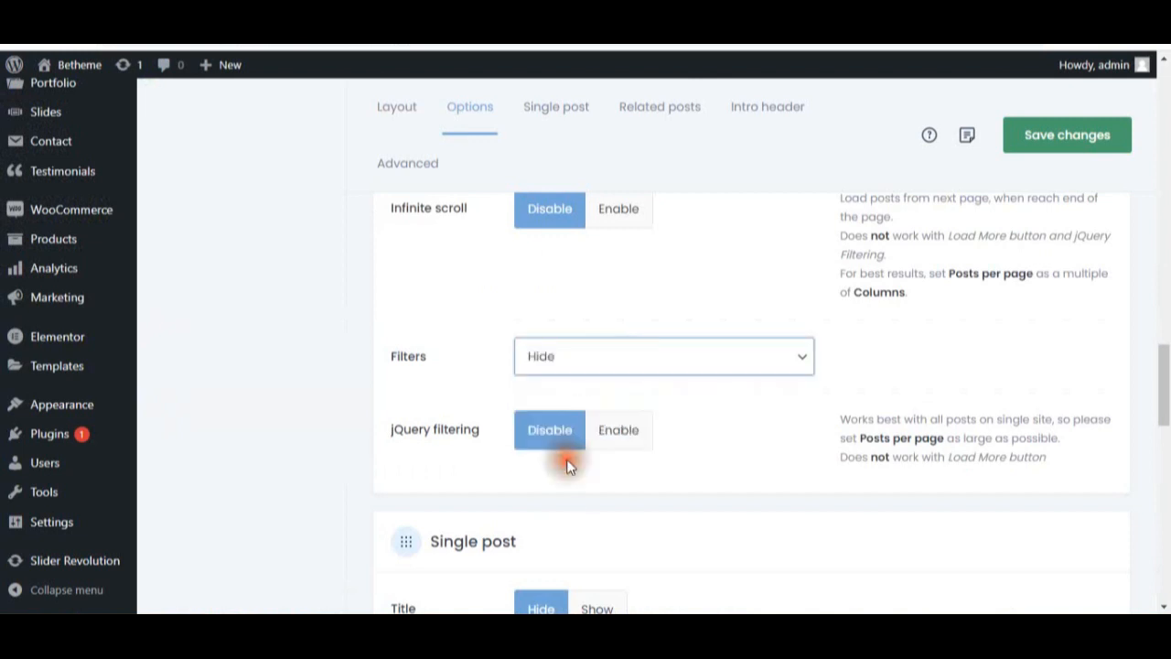
- Save the theme option changes and check on the site's blog page whether the filter bar is hidden
scroll(1163, 382, "up", 2)
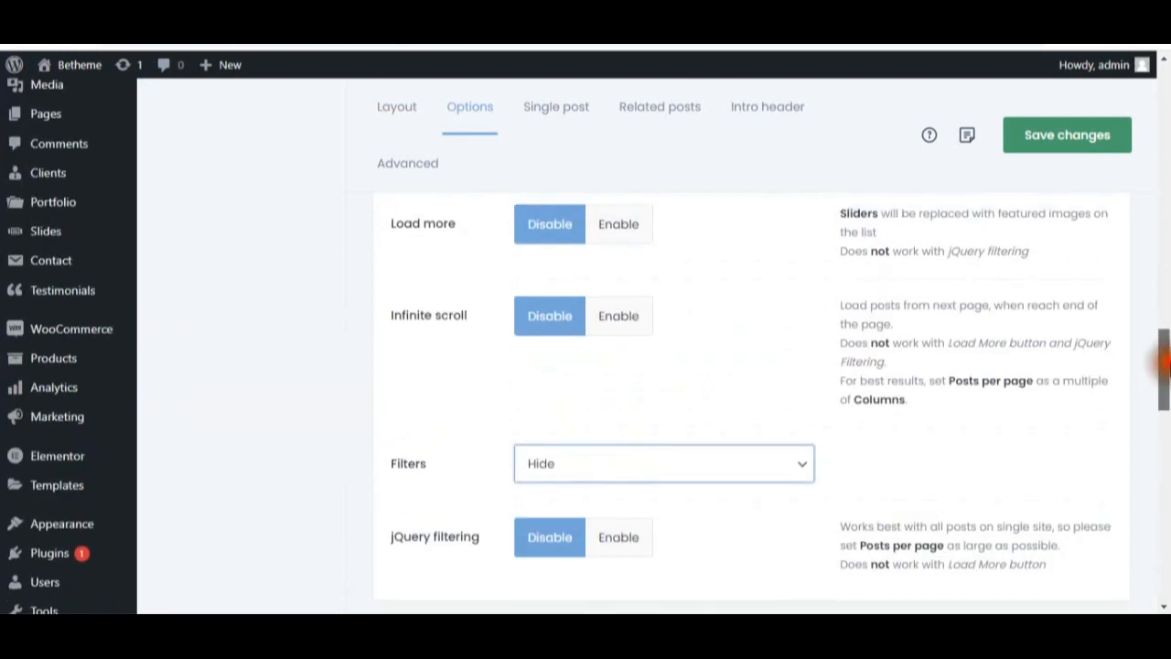
mouse_move(1093, 64)
left_click(1032, 152)
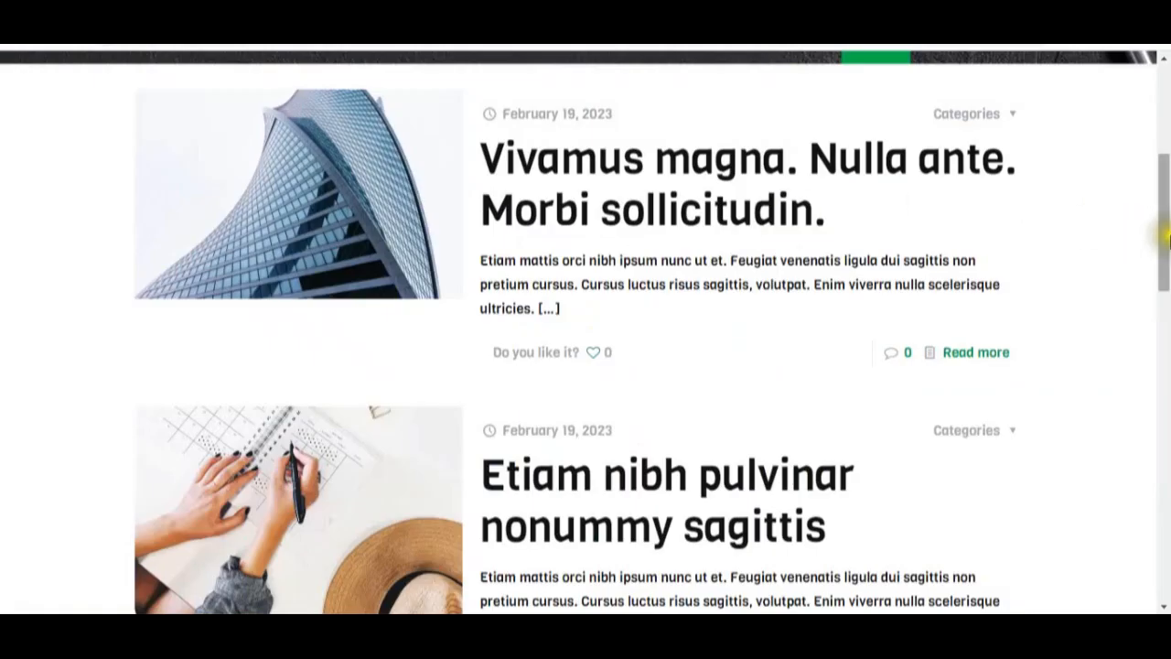
left_click_drag(1168, 235, 1163, 197)
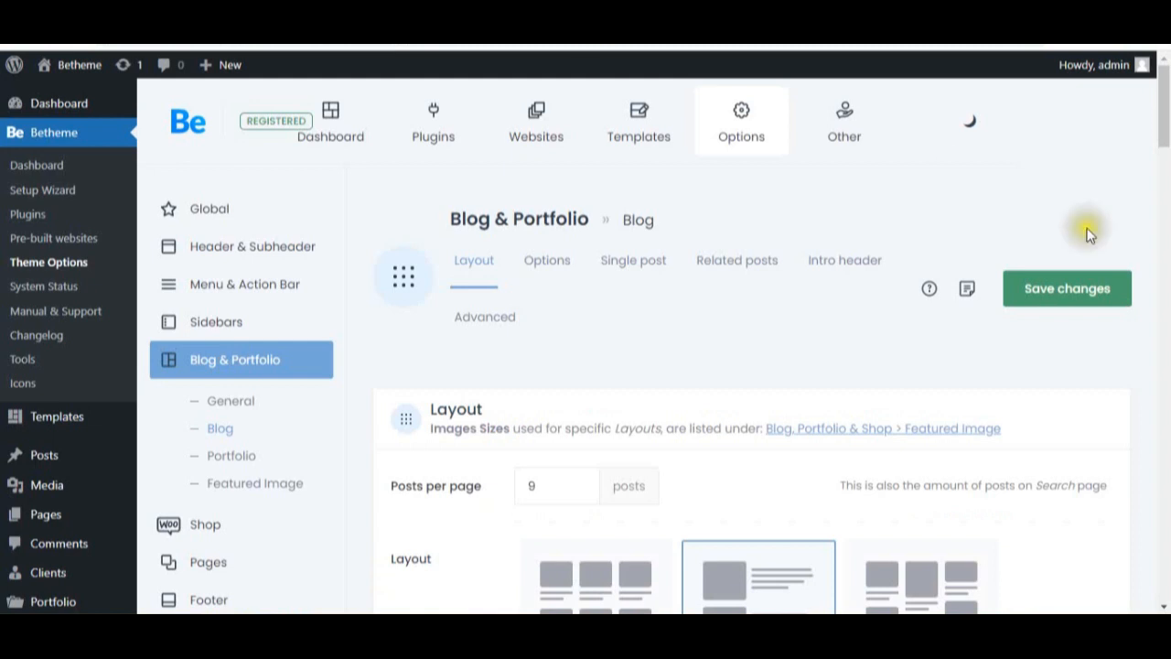
- Open the post "Vivamus magna. Nulla ante. Morbi sollicitudin." from the blog page and compare it with the Single post options for title, author box and comments
left_click_drag(1163, 110, 1163, 439)
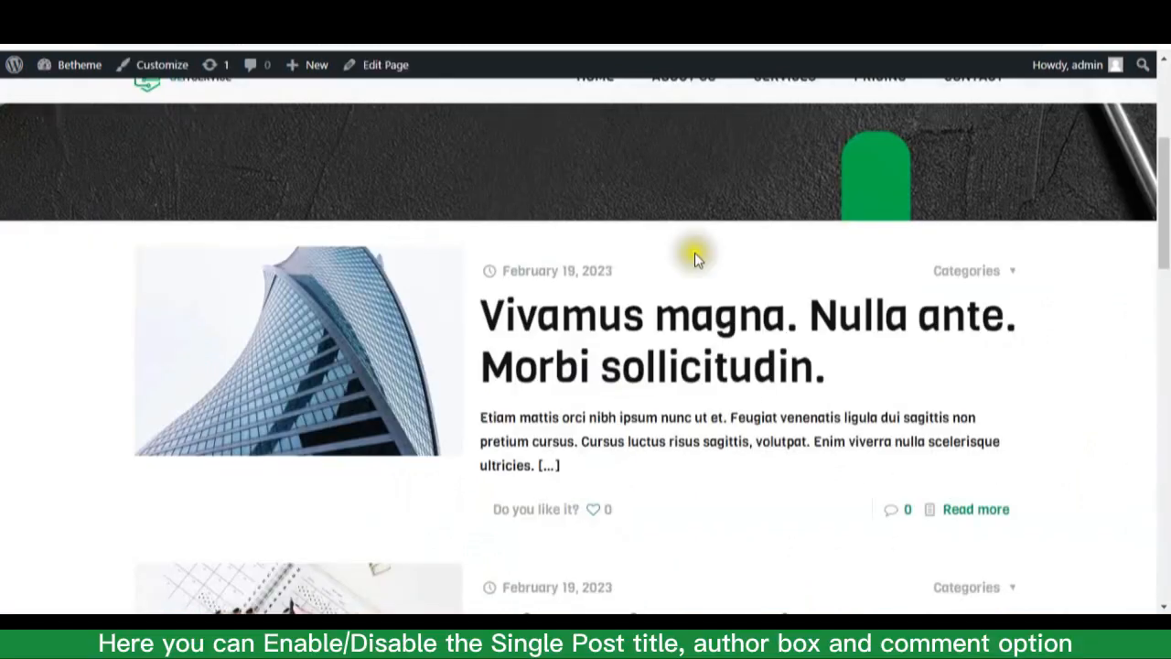
left_click(657, 331)
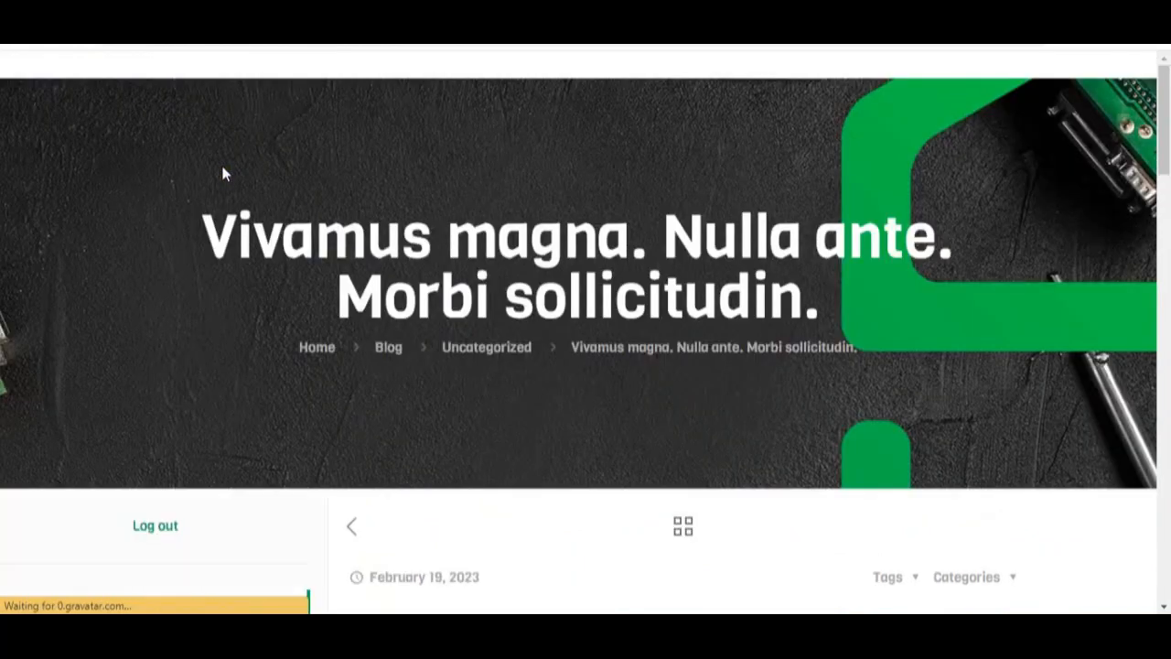
left_click_drag(1163, 135, 1166, 216)
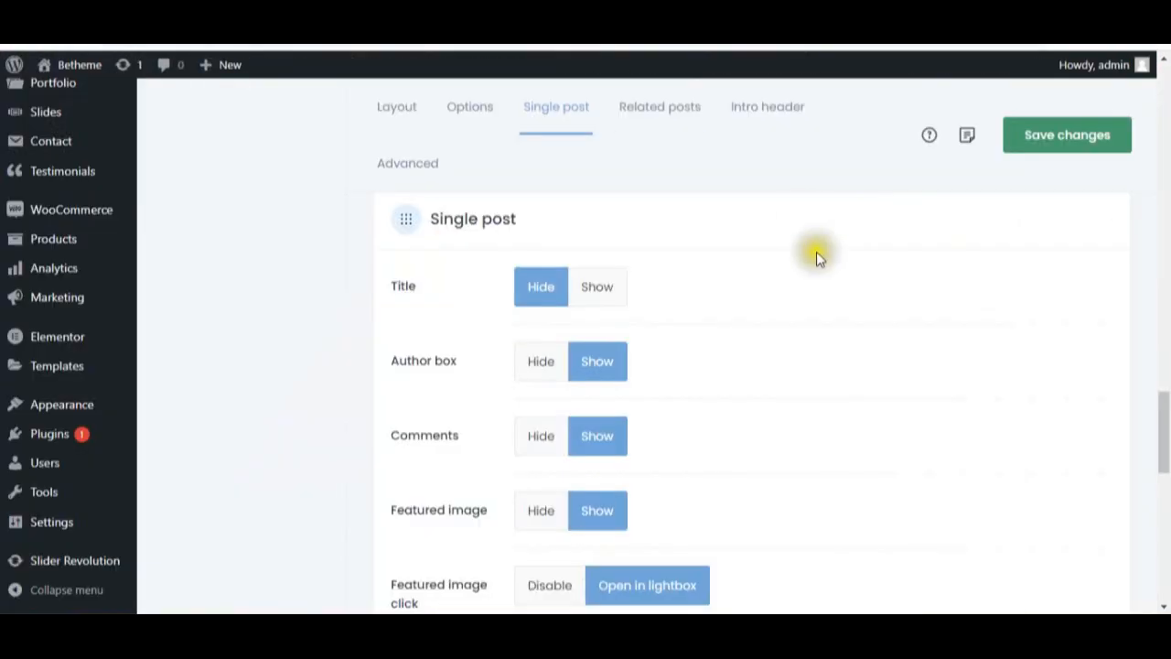
scroll(1161, 405, "down", 1)
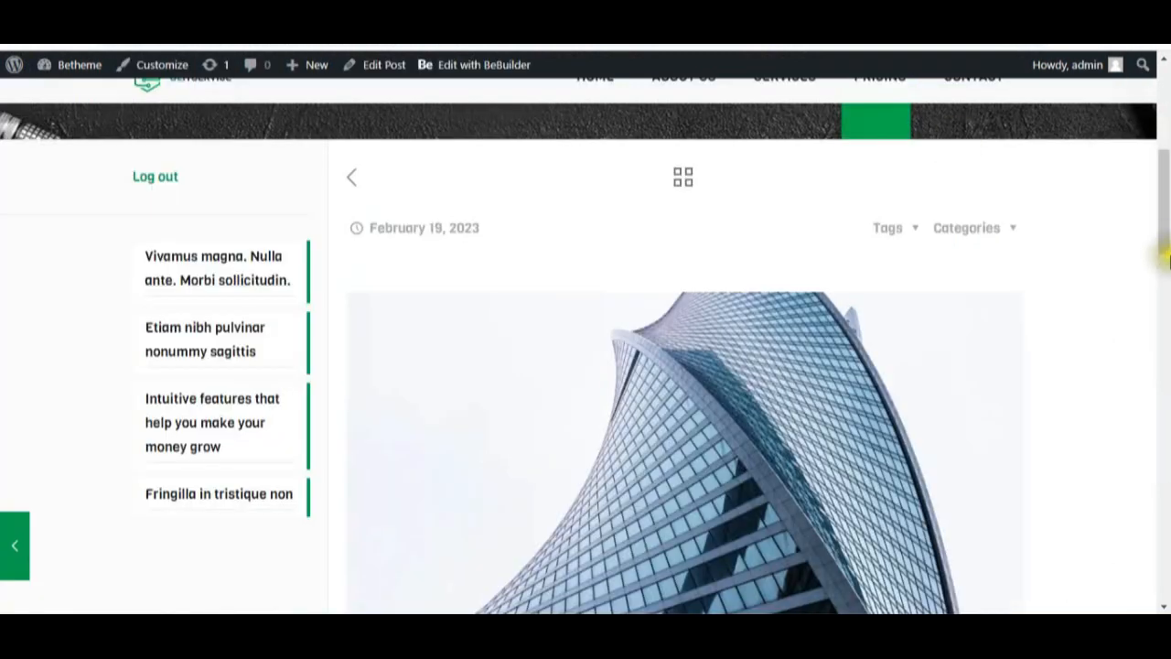
left_click_drag(1165, 261, 1163, 344)
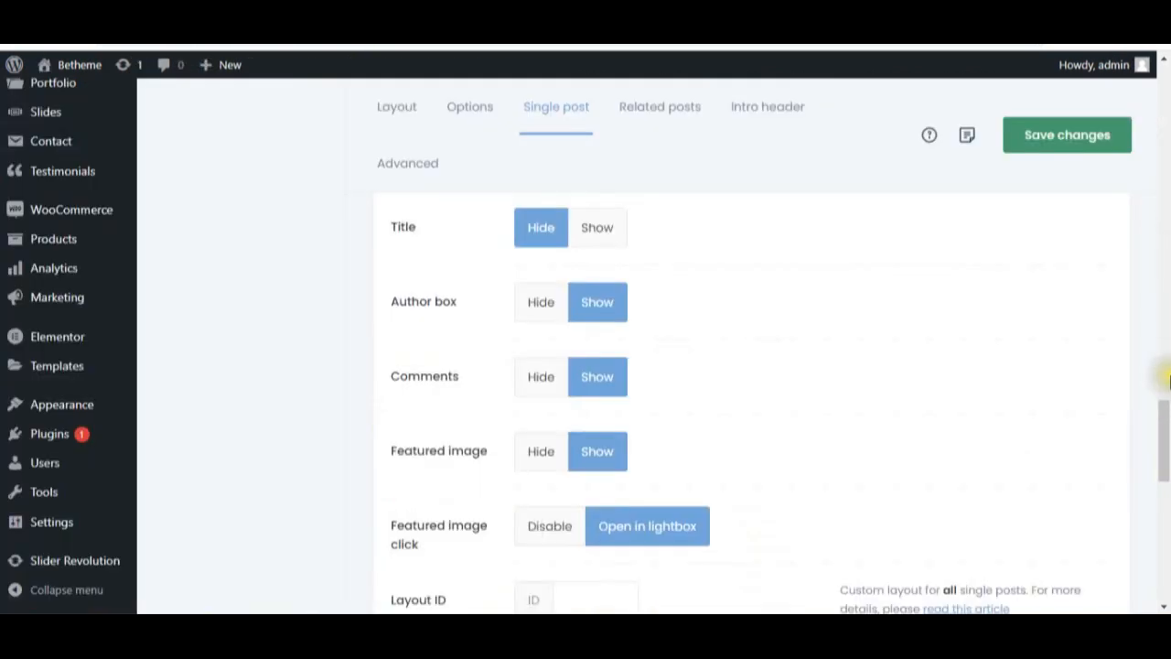
- Examine the Related posts count, columns and post image settings, plus the Intro header and Advanced options for the blog
left_click_drag(1162, 431, 1164, 520)
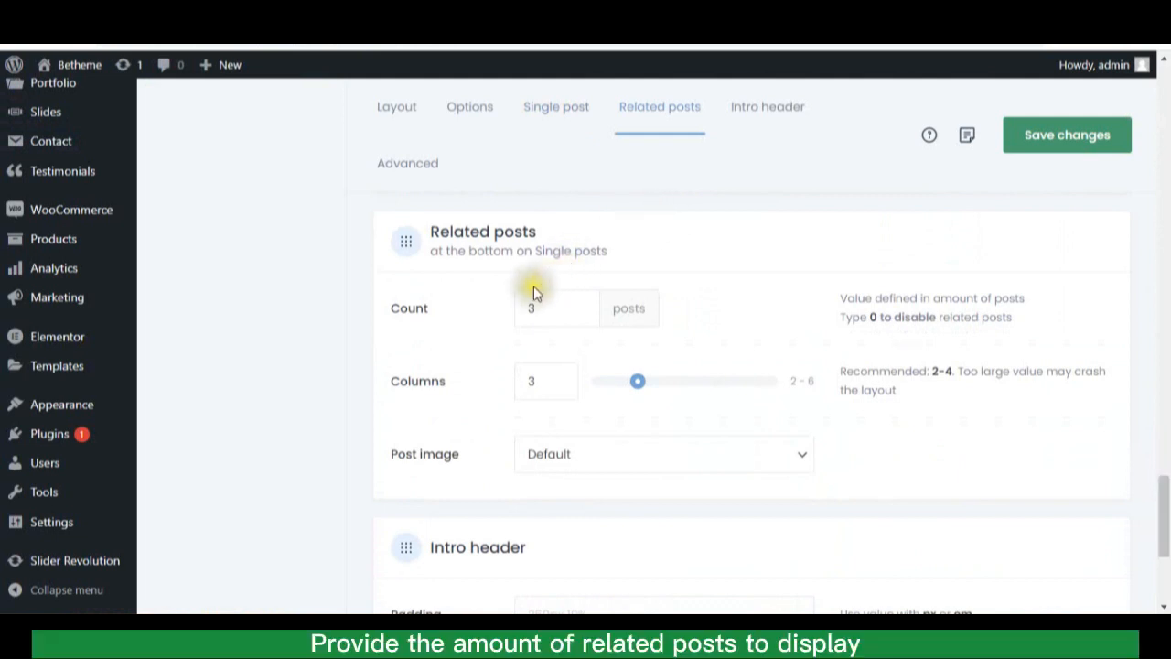
left_click(547, 313)
left_click(557, 391)
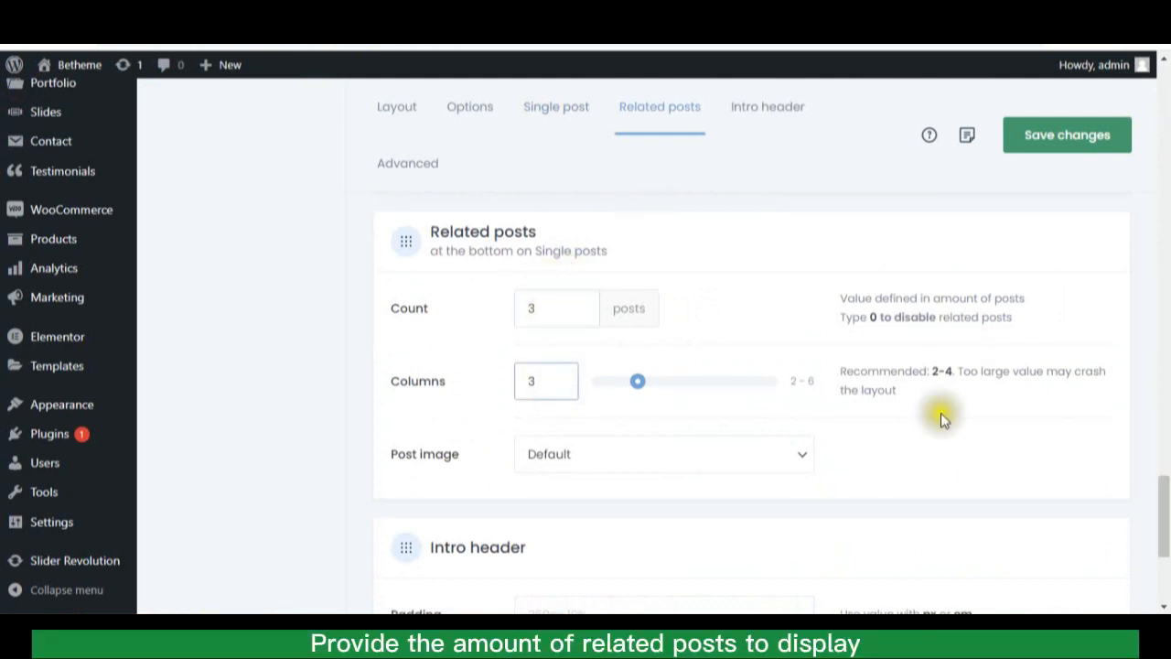
left_click_drag(1163, 494, 1164, 541)
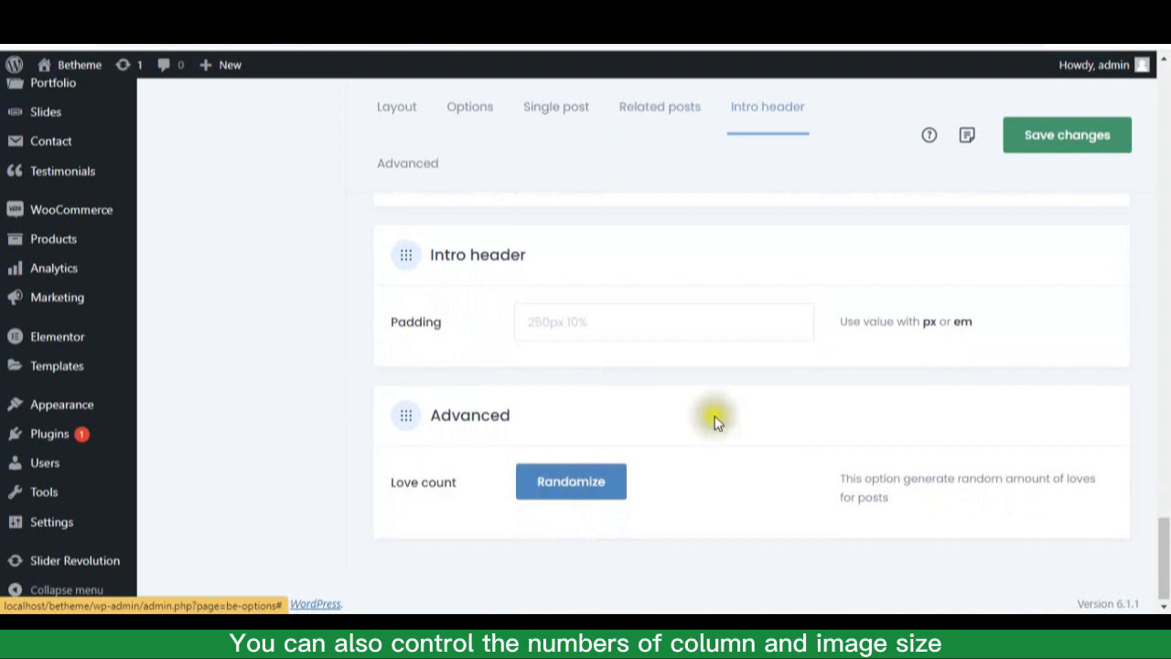
left_click_drag(1164, 530, 1164, 102)
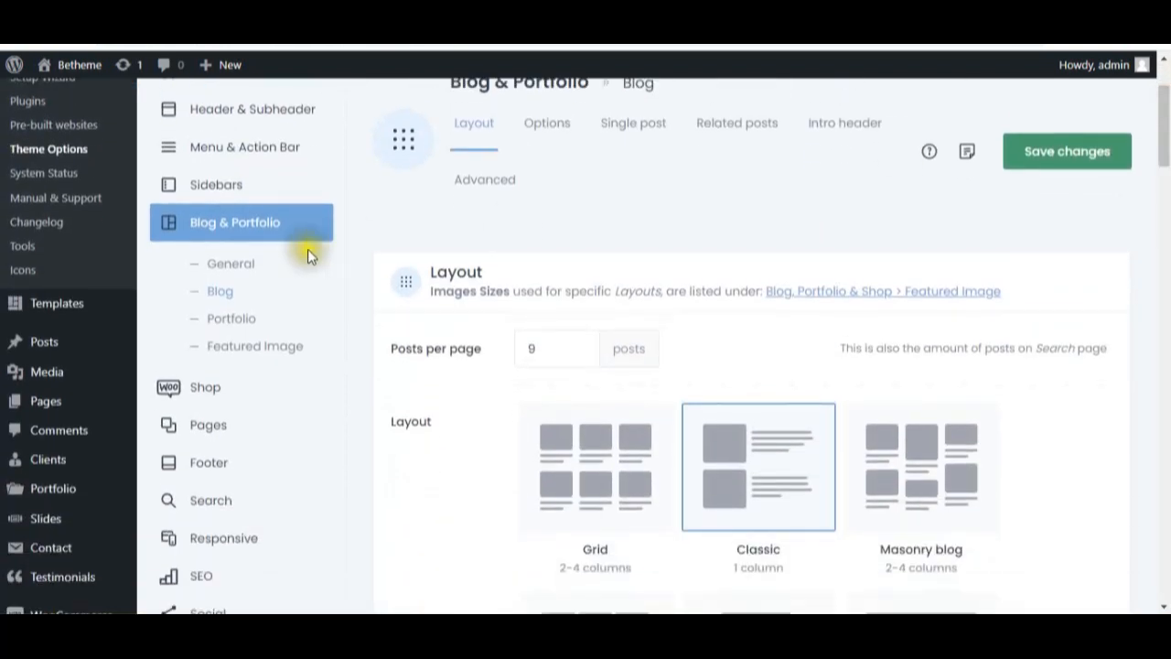
- Open the Portfolio subsection of the theme options and review its layout and portfolio page settings
left_click(254, 317)
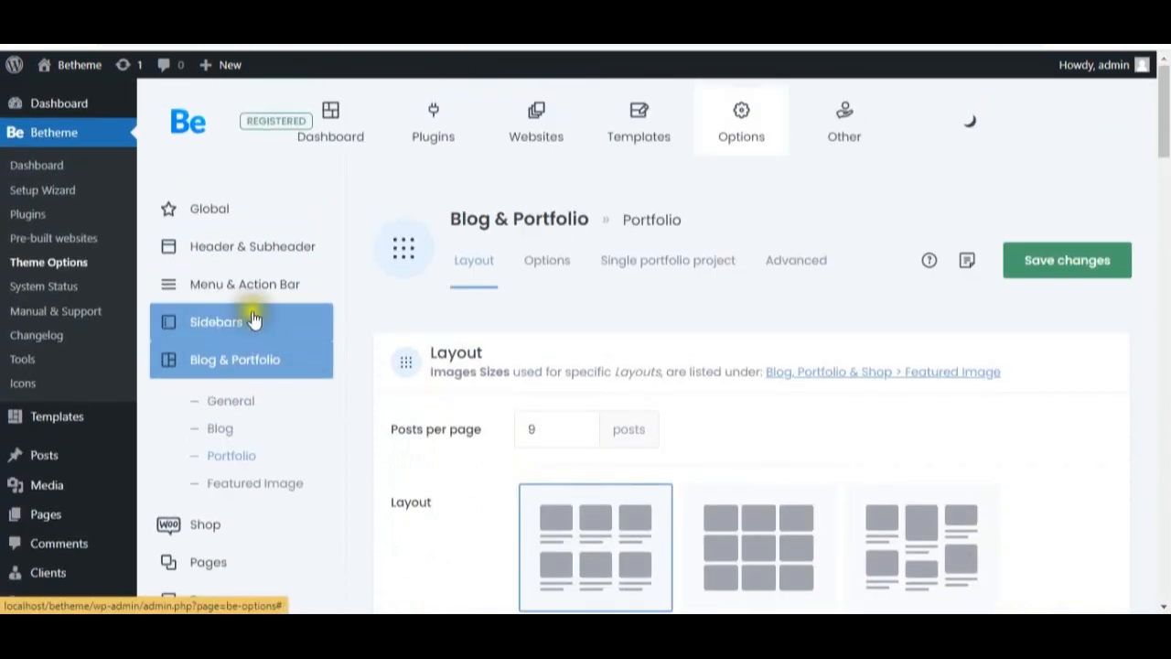
left_click_drag(1163, 119, 1164, 285)
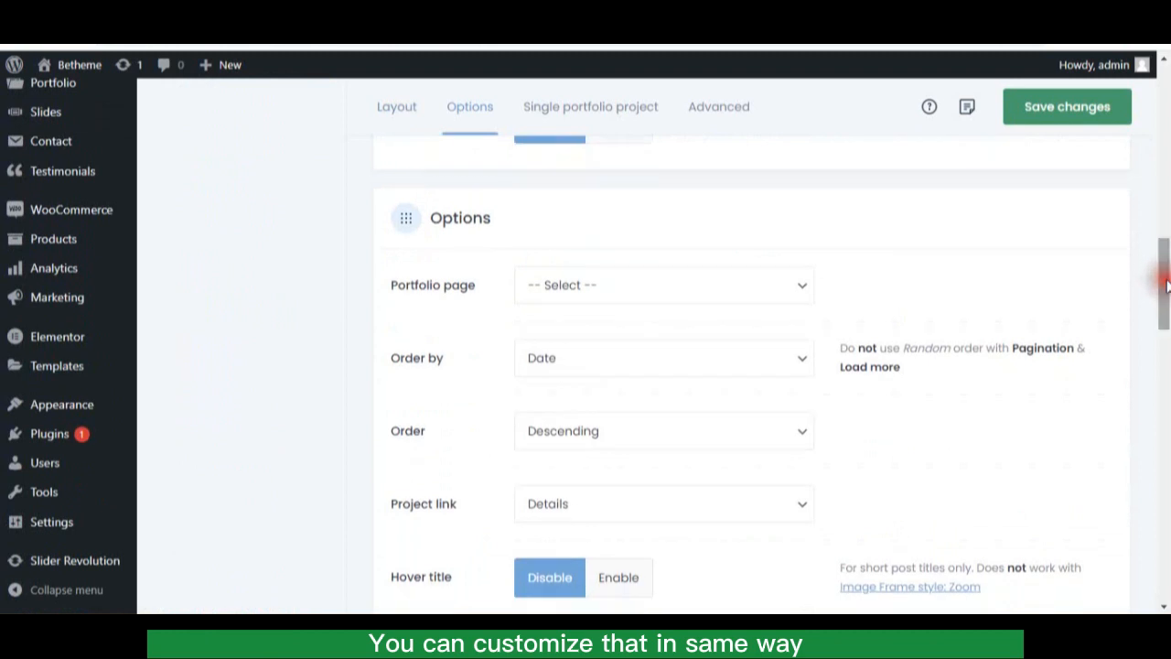
left_click(769, 300)
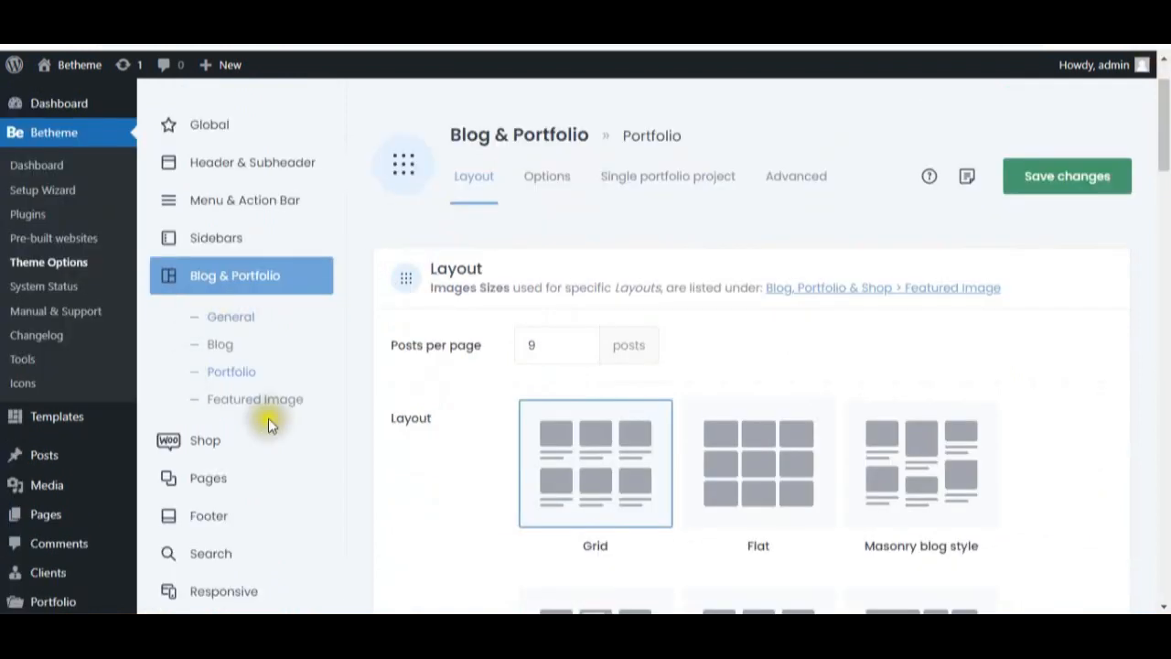
- Open the Featured Image subsection, examine its Srcset and Archives image size settings, and return to the single post on the site
left_click(278, 403)
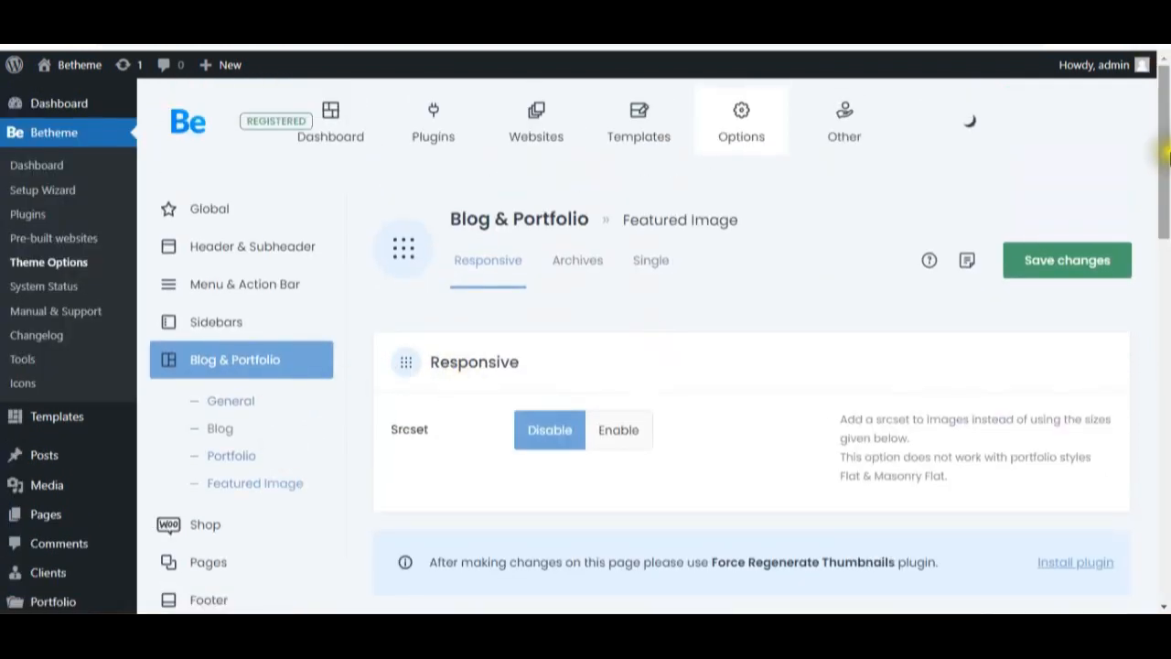
left_click_drag(1166, 163, 1164, 209)
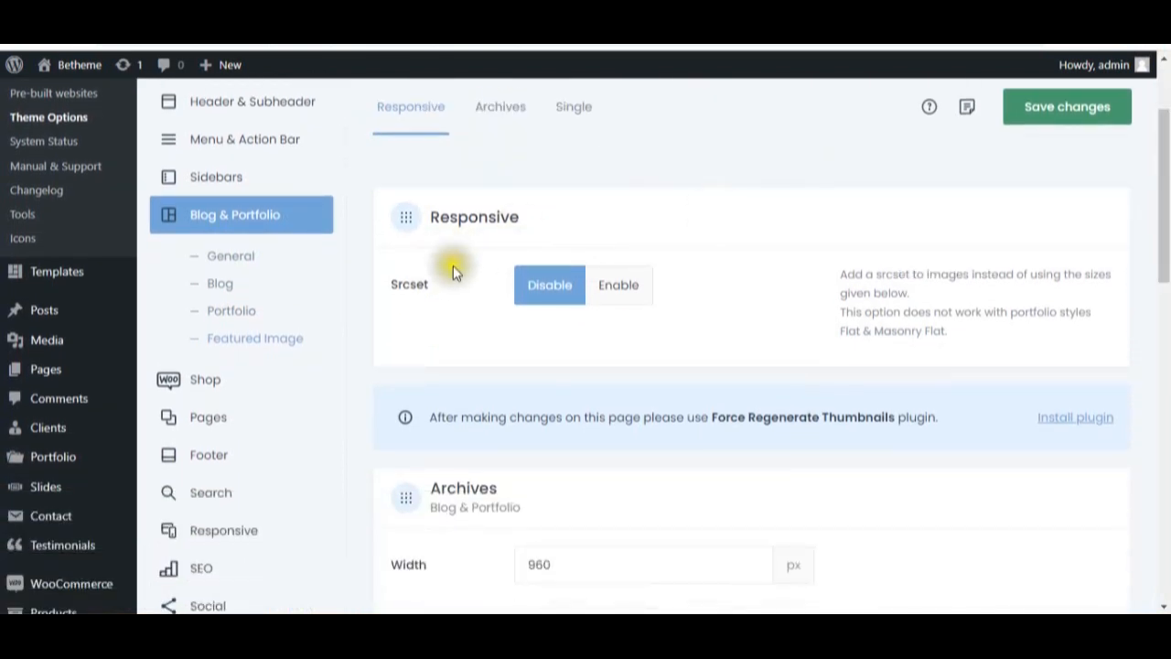
left_click_drag(1161, 209, 1162, 307)
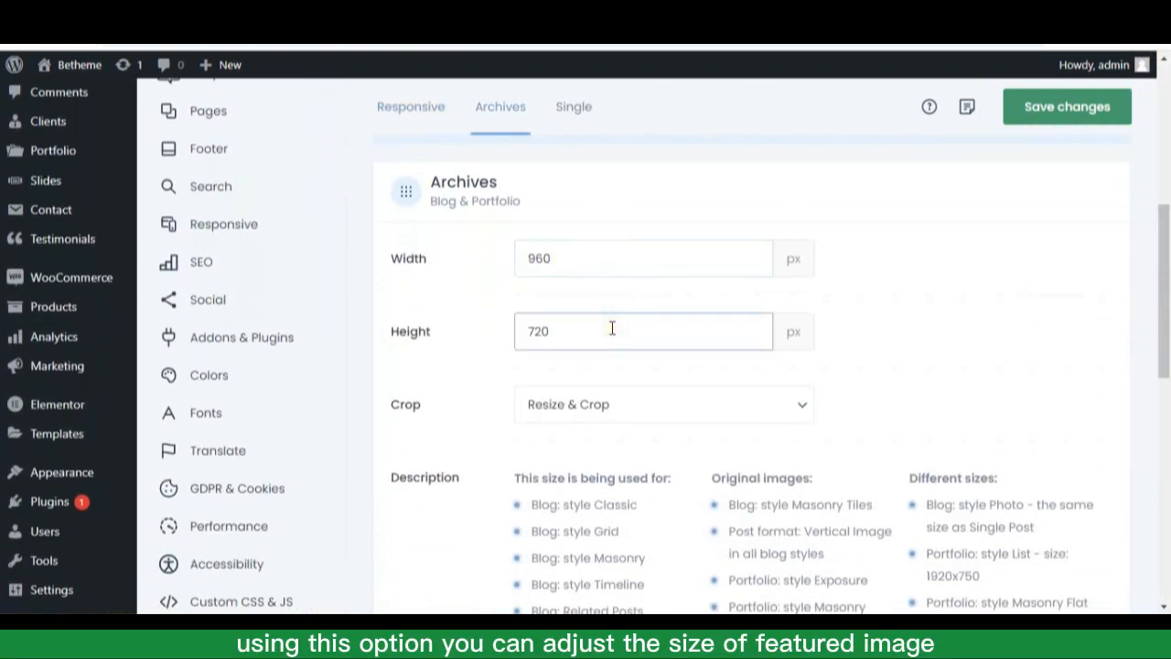
left_click_drag(1160, 295, 1164, 517)
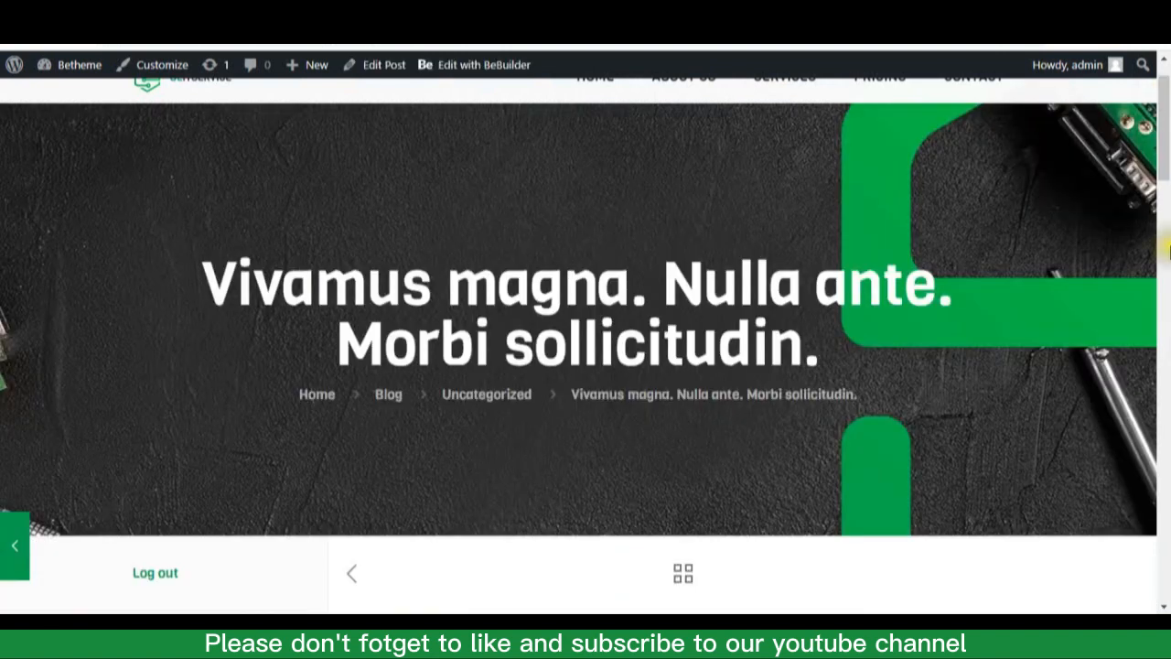
scroll(1166, 247, "up", 2)
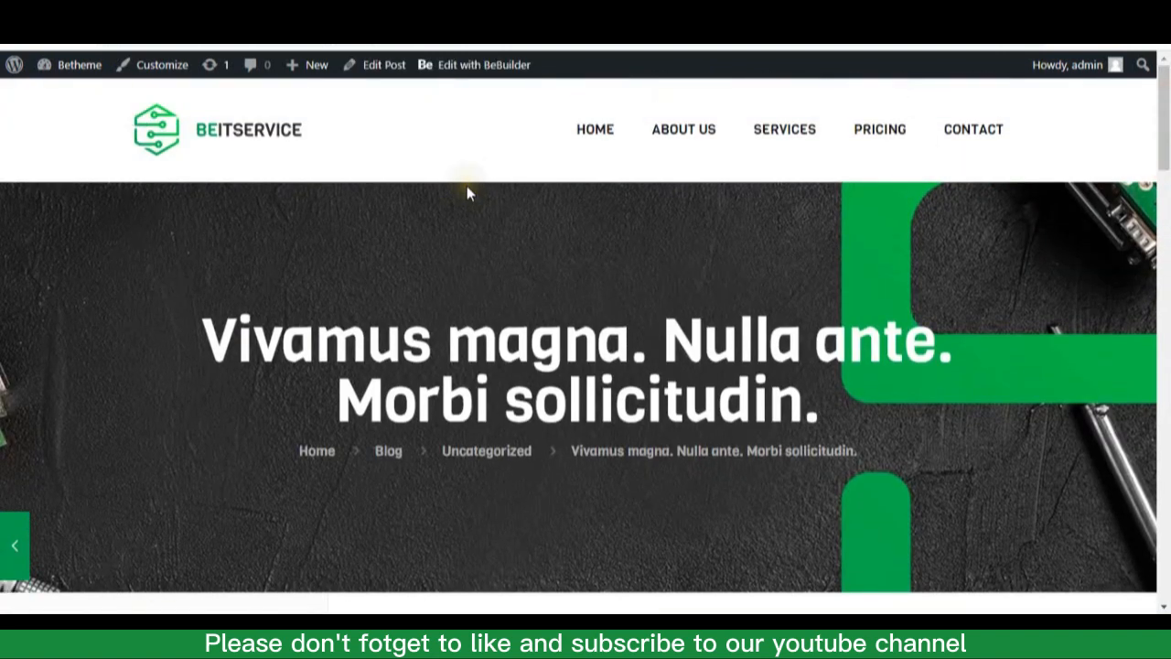